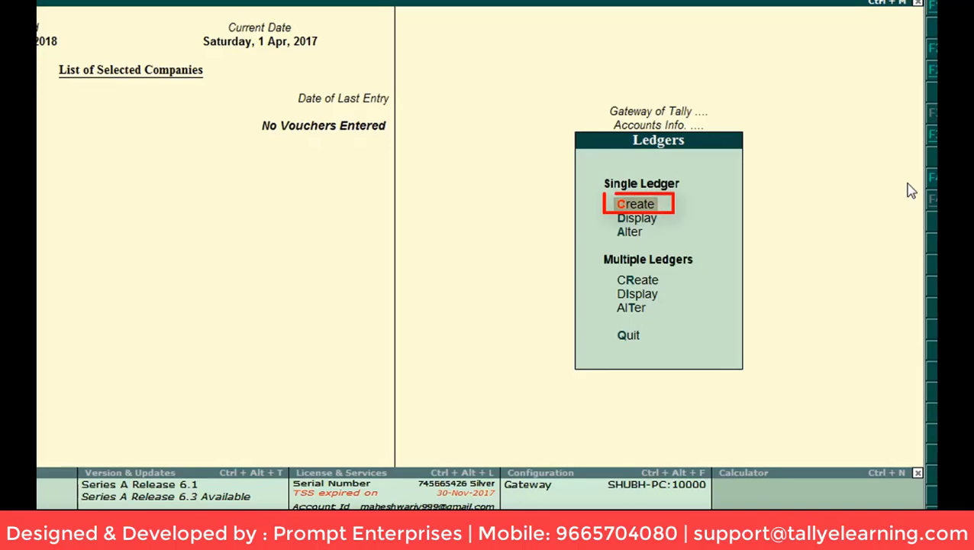
Start a new single ledger named Aditi Agencies, leaving the alias blank
key("Return")
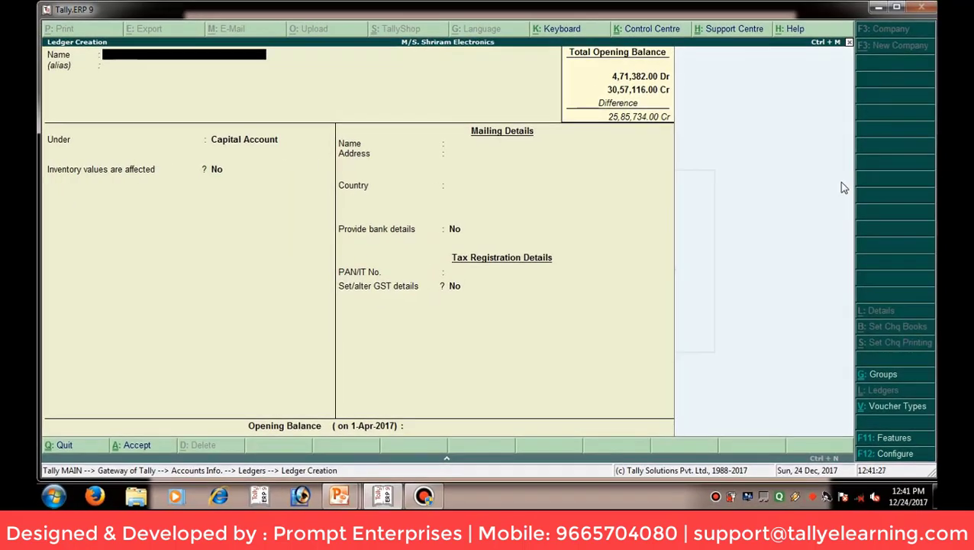
type("Aditi Agencei")
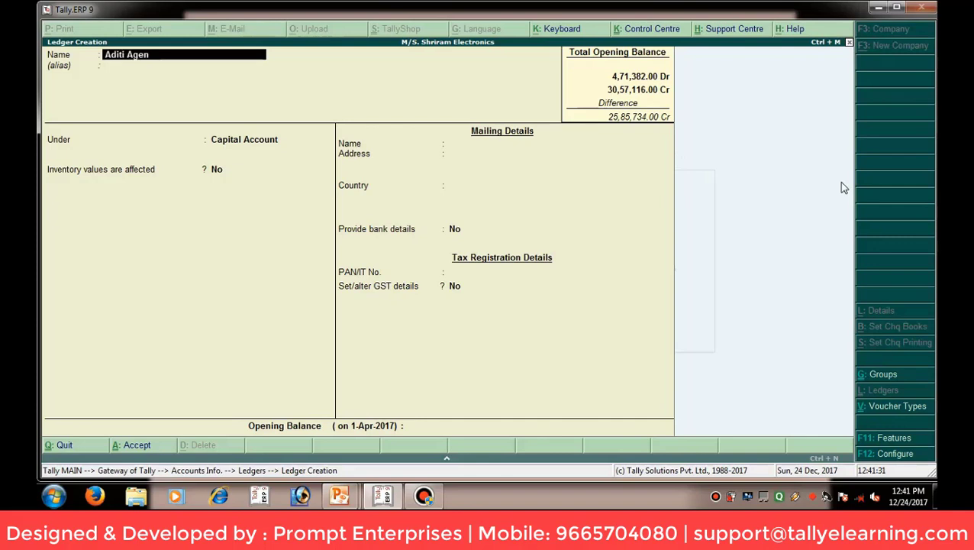
key("BackSpace")
key("BackSpace")
type("ies")
key("Return")
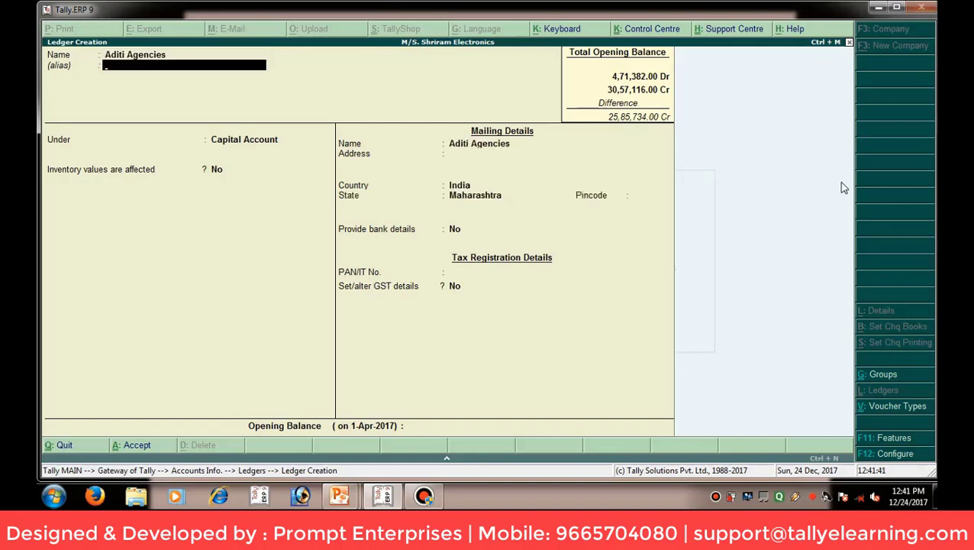
key("Return")
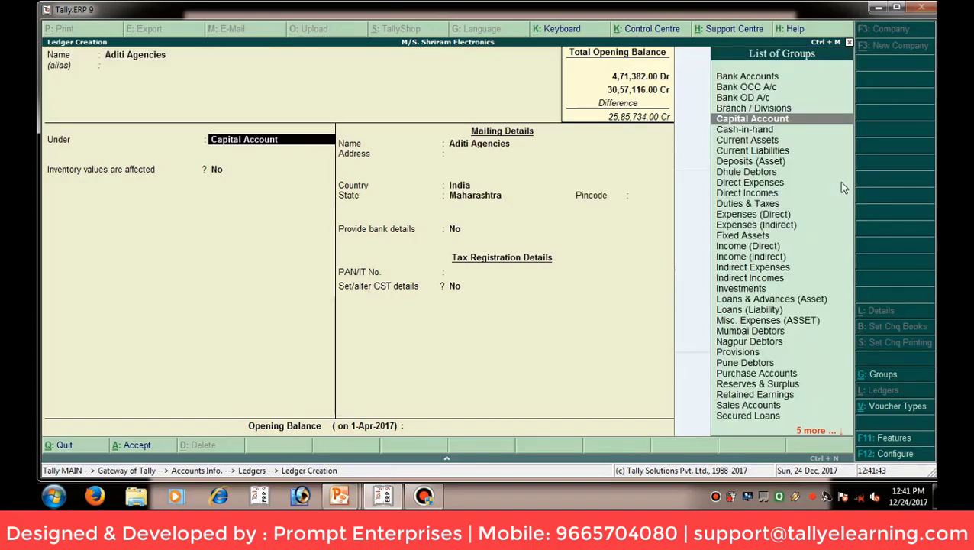
Place the ledger under Sundry Debtors with bill-by-bill balances, no default credit period, and credit-day checking off
type("Su")
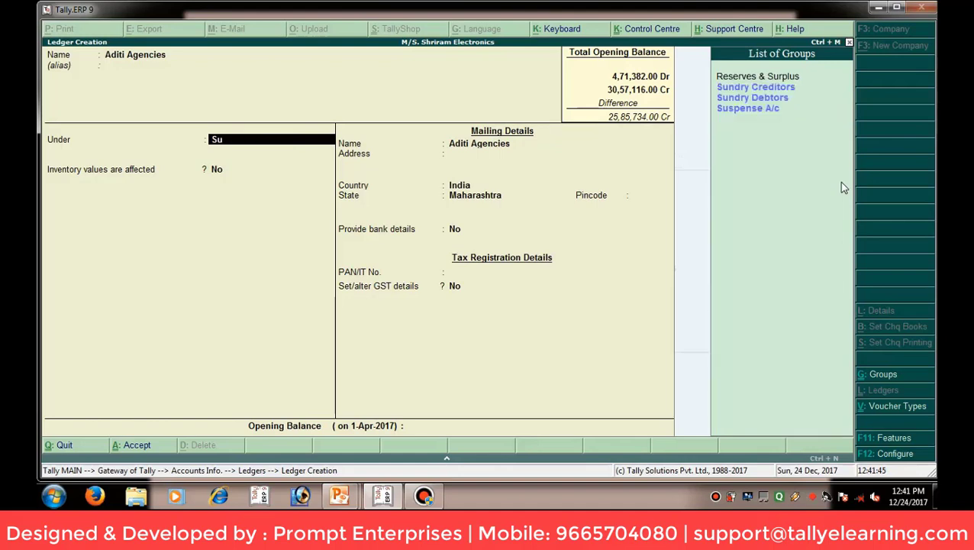
type("nd")
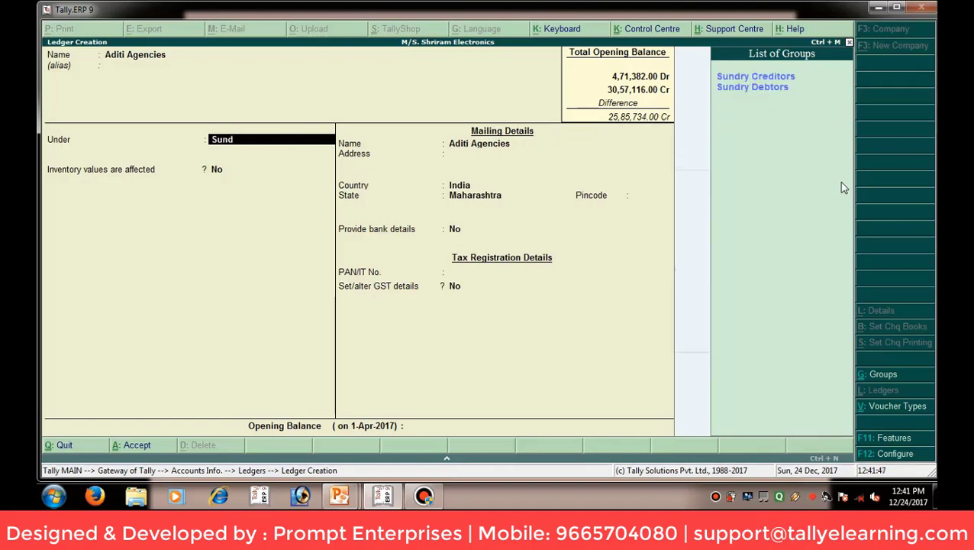
key("Down")
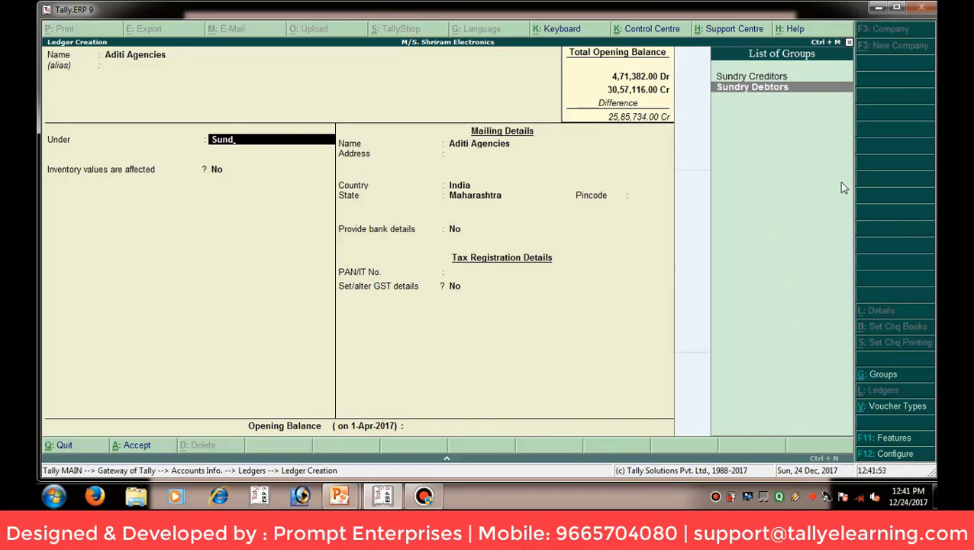
key("Return")
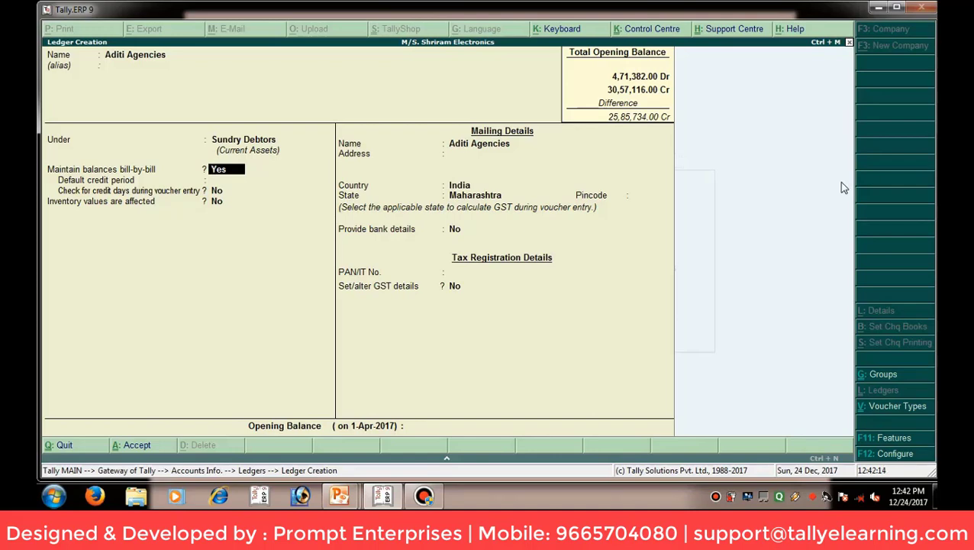
key("Return")
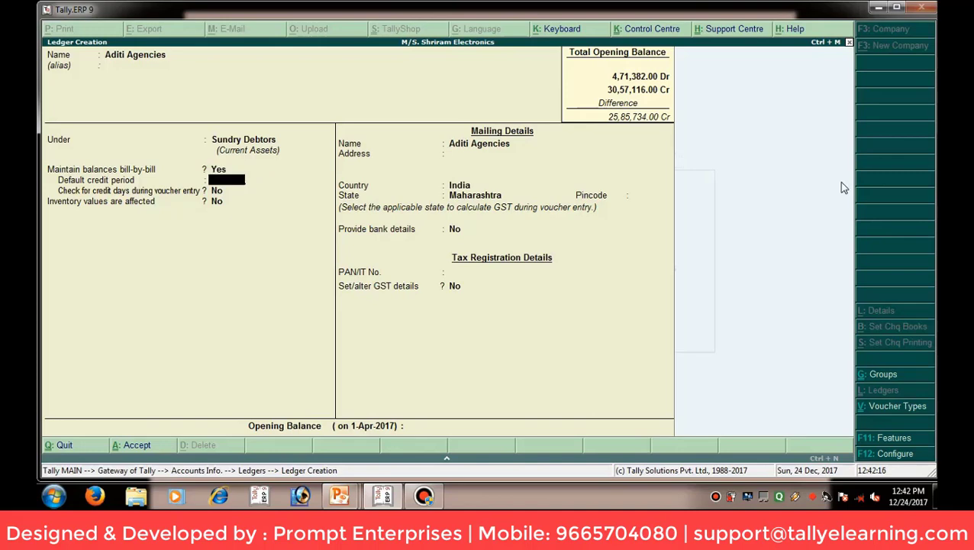
key("Return")
key("Return")
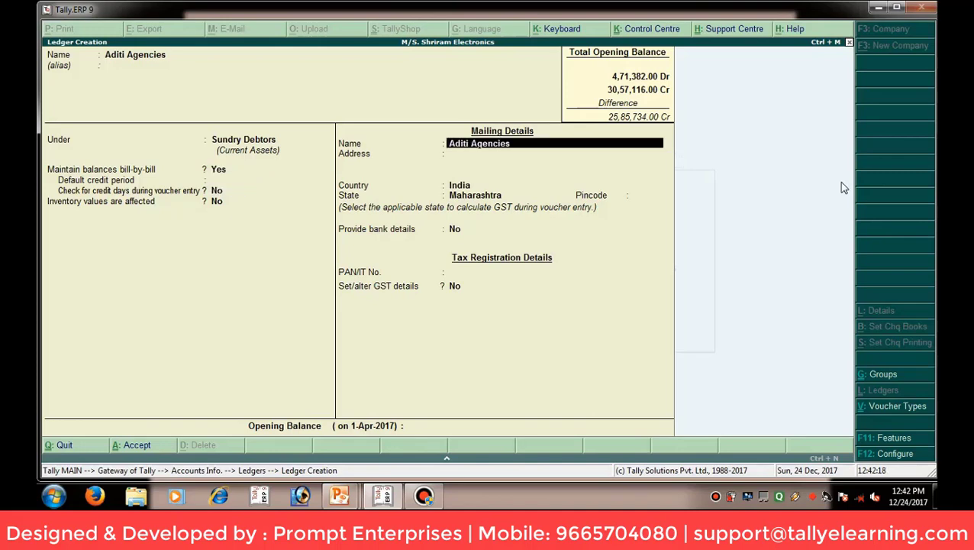
Fill in the mailing details with address Pune, country India and state Maharashtra, leaving pincode blank and bank details off
key("Return")
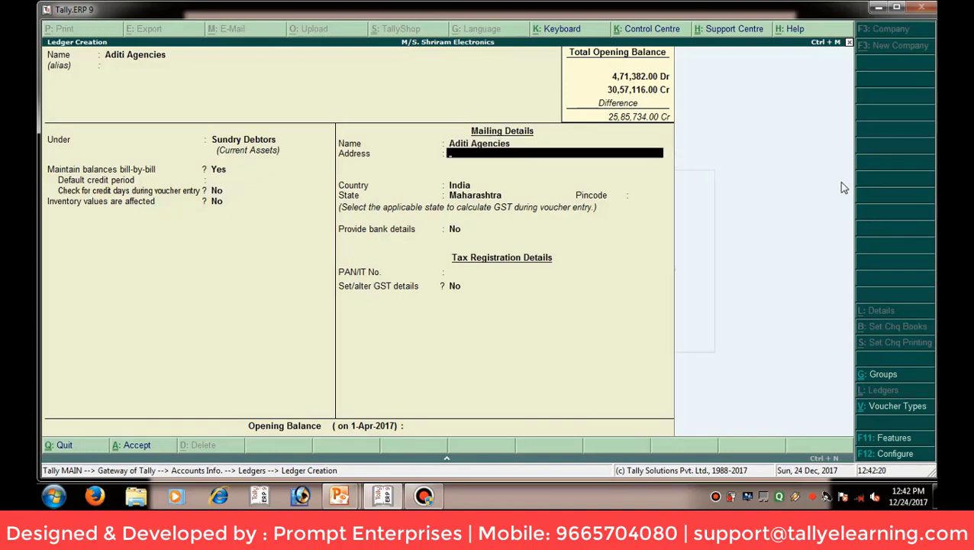
type("Pune")
key("Return")
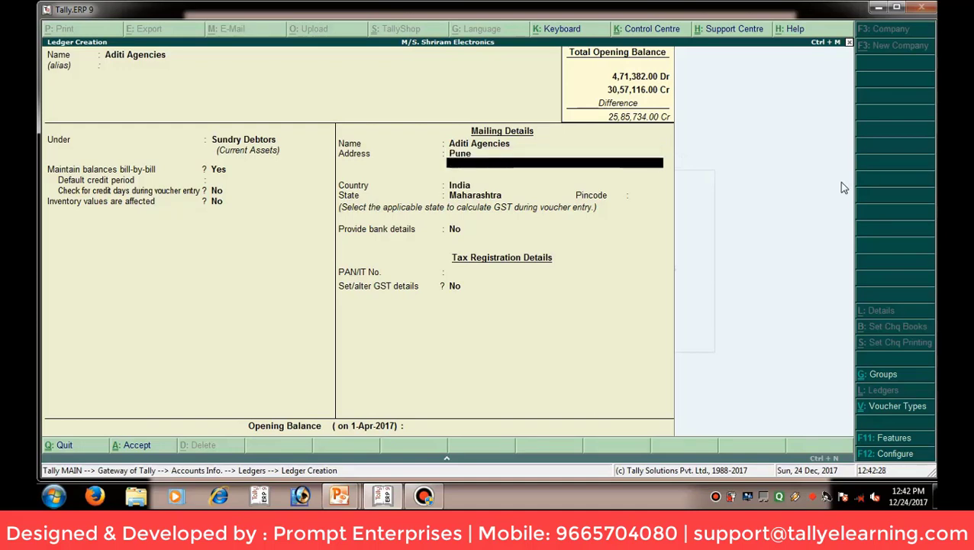
key("Return")
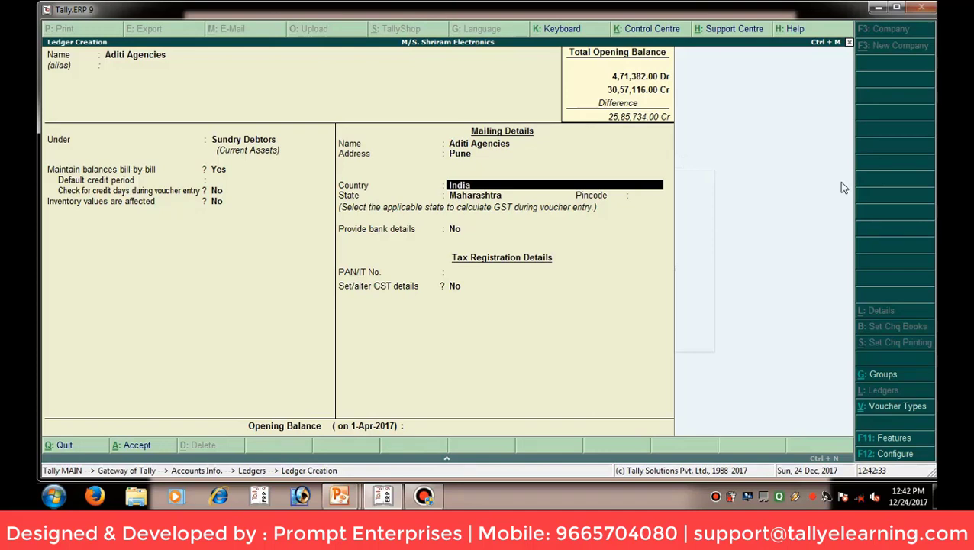
key("Return")
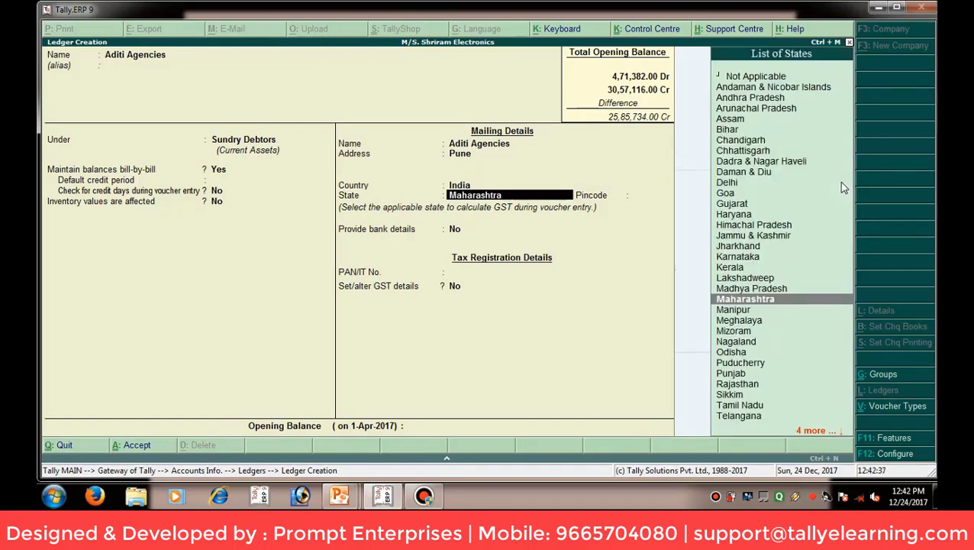
key("Return")
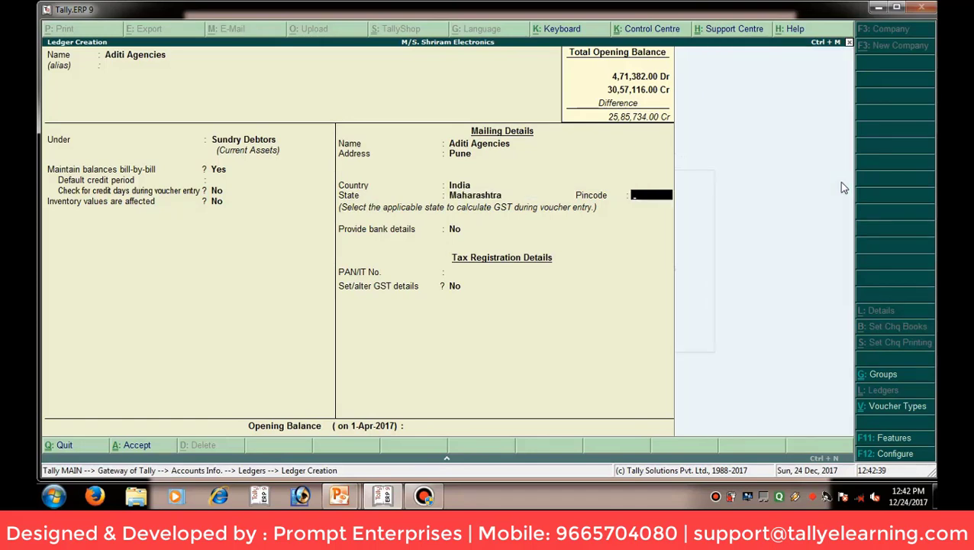
key("Return")
key("Return")
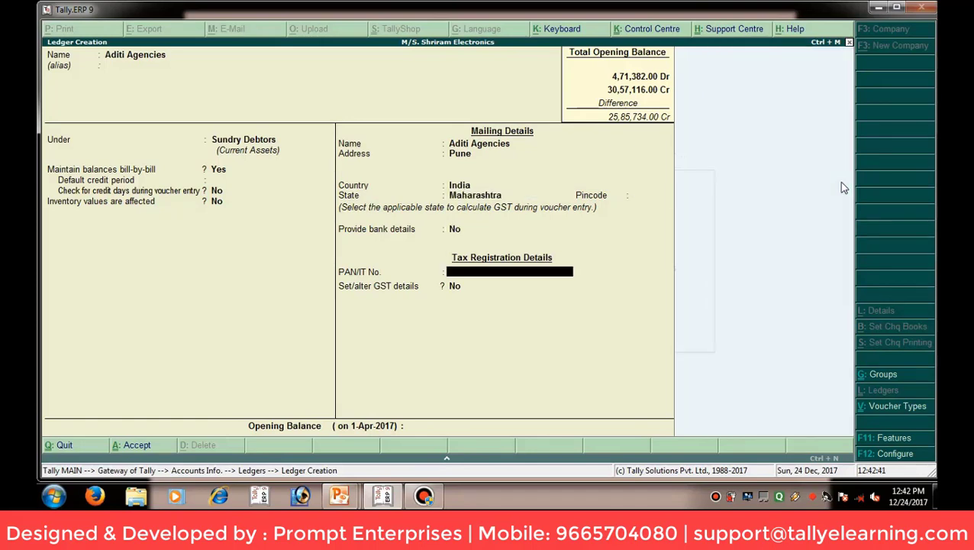
Enable GST details for Aditi Agencies with registration type Regular and e-Commerce operator No, leaving the PAN blank
key("Return")
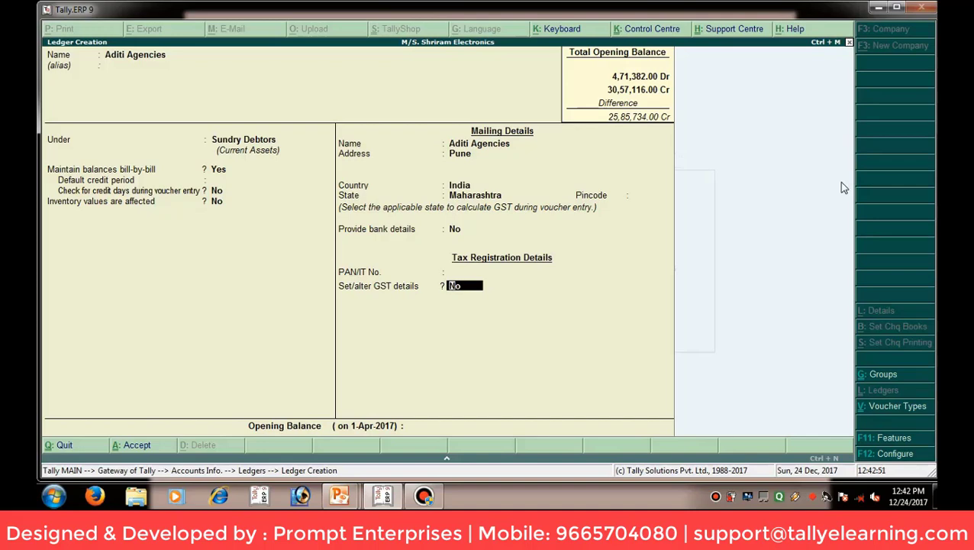
type("y")
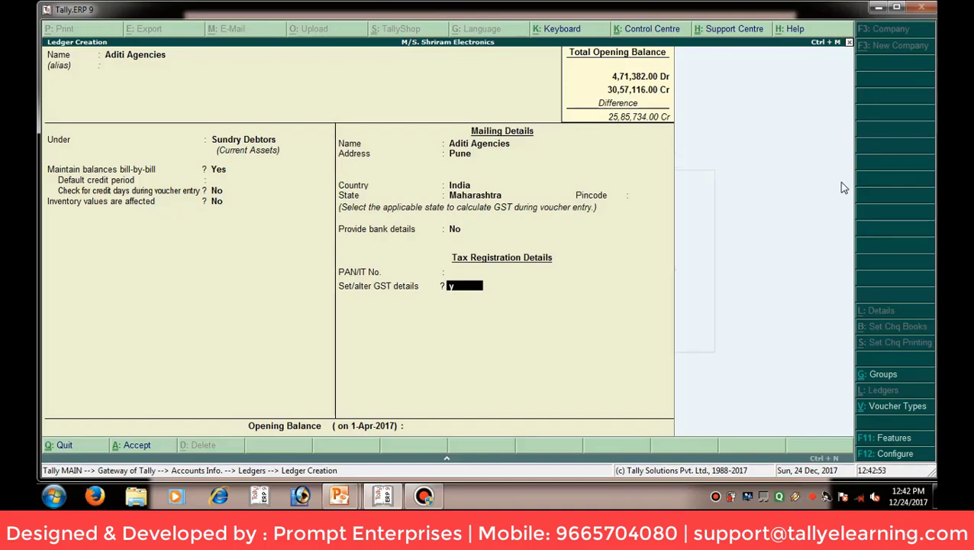
key("Return")
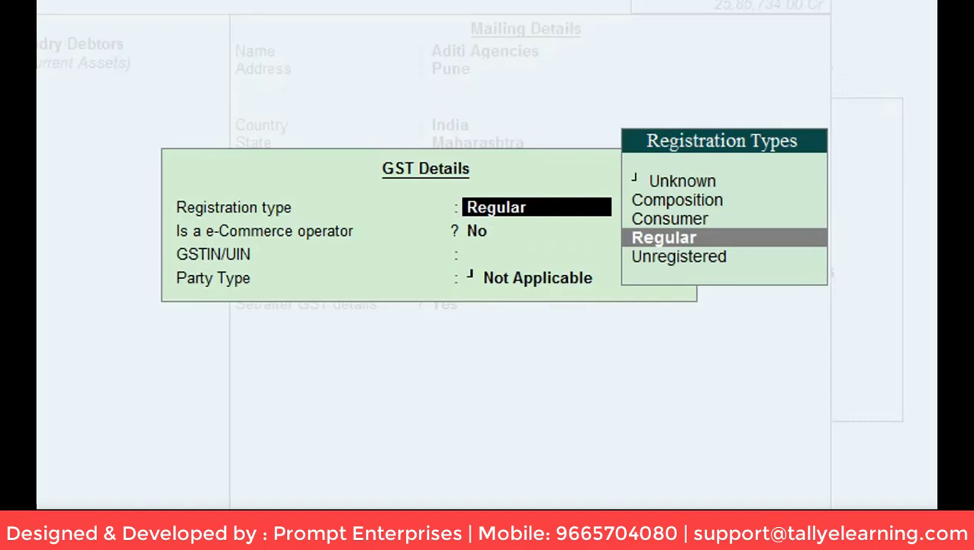
key("Return")
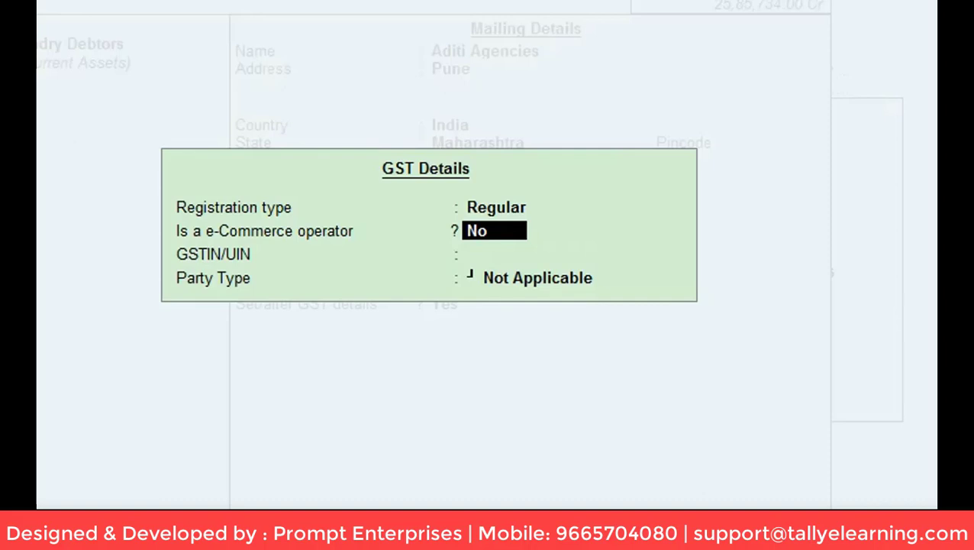
key("Return")
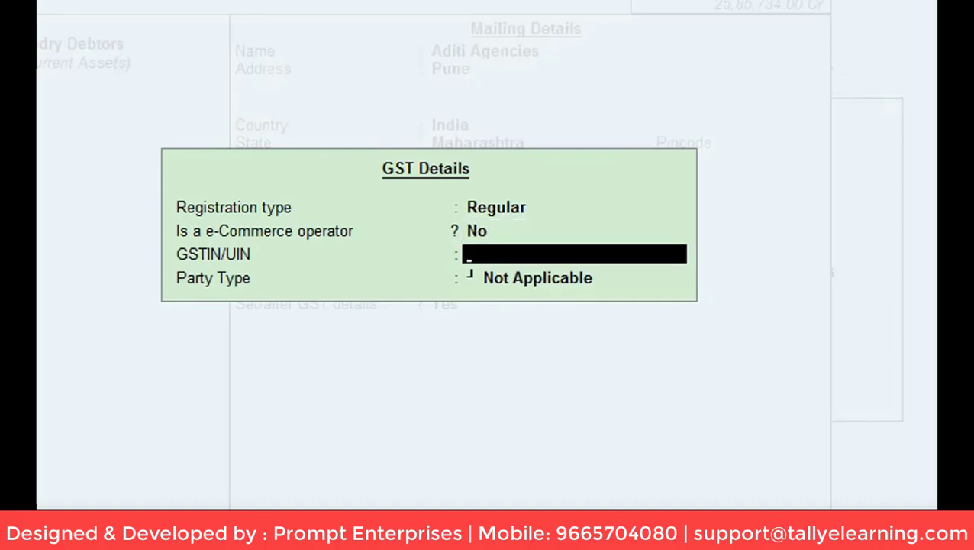
Enter the party's GSTIN/UIN with party type Not Applicable, and save the ledger without an opening balance
type("27PO")
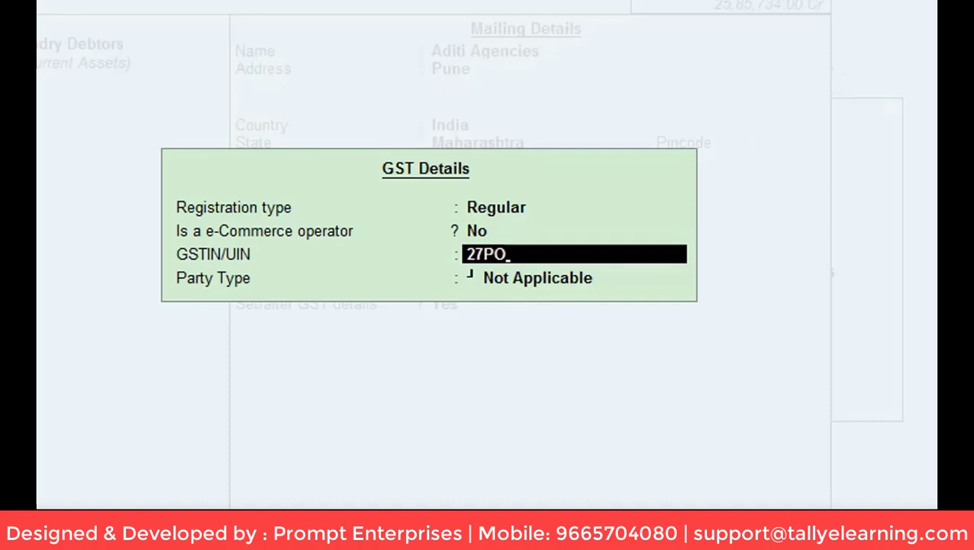
type("ILU7410")
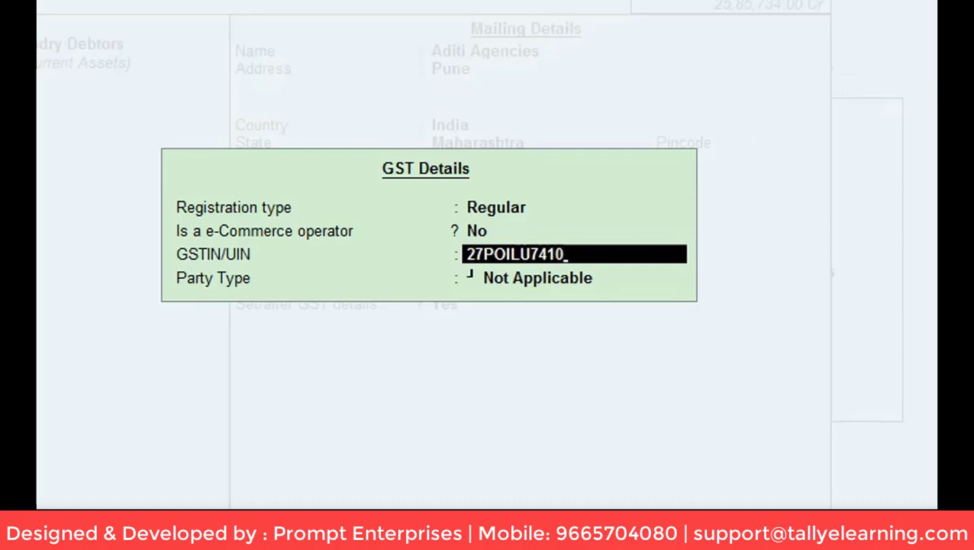
type("A1Z1")
key("Return")
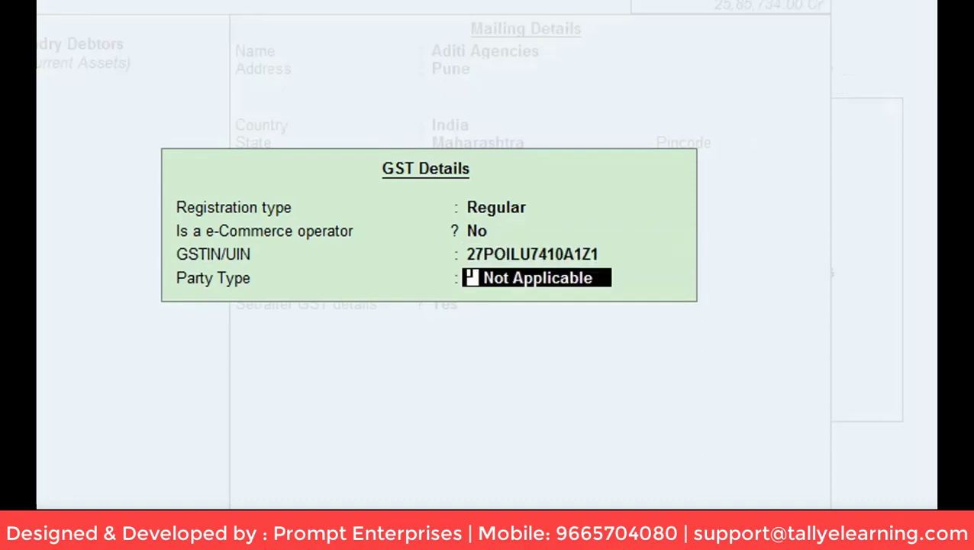
key("Return")
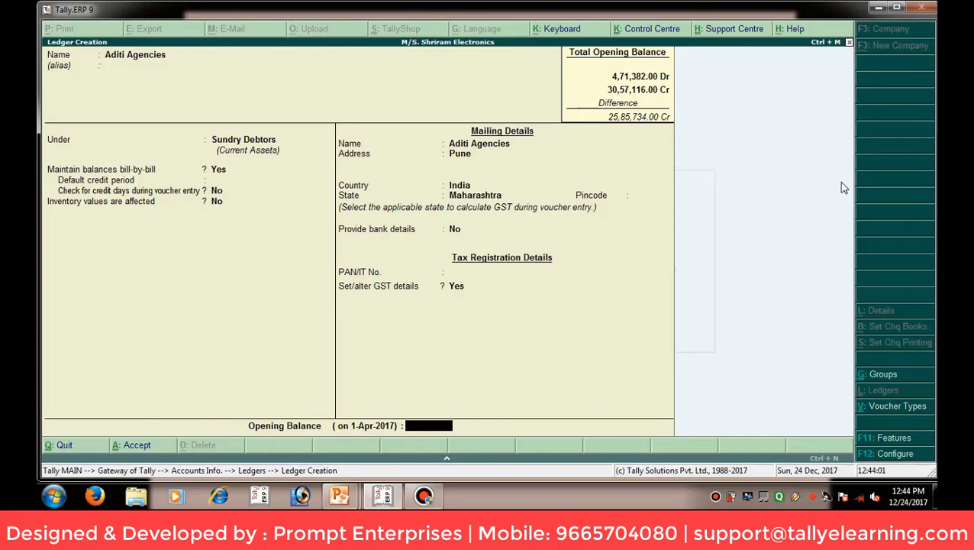
key("Return")
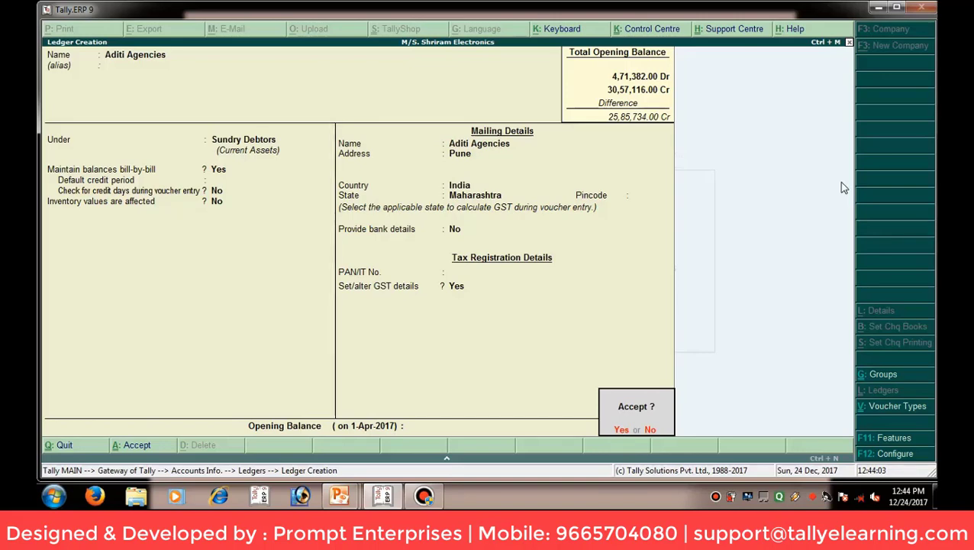
key("Return")
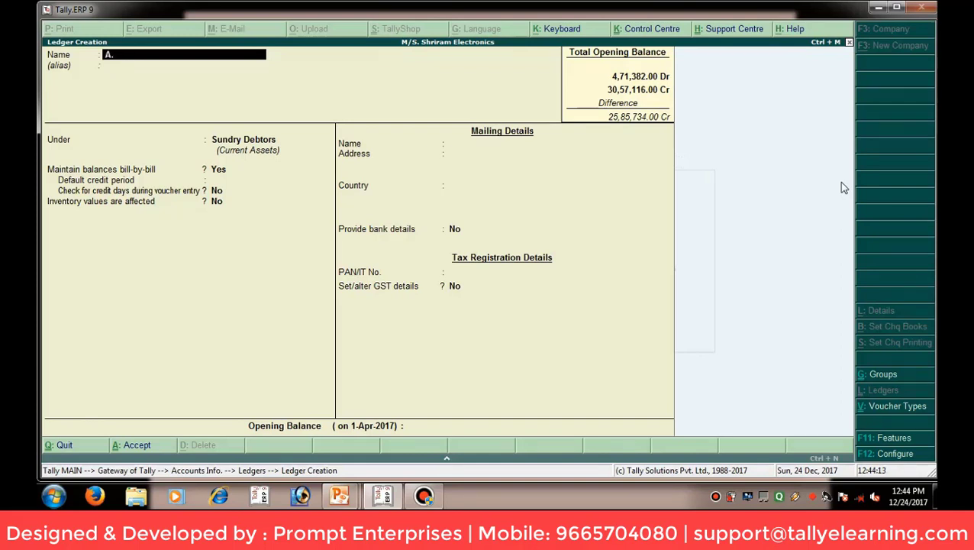
Name the next ledger A.I. Electronics without an alias, under Sundry Debtors with bill-by-bill balances and no default credit period
type("A.I. Electronics")
key("Return")
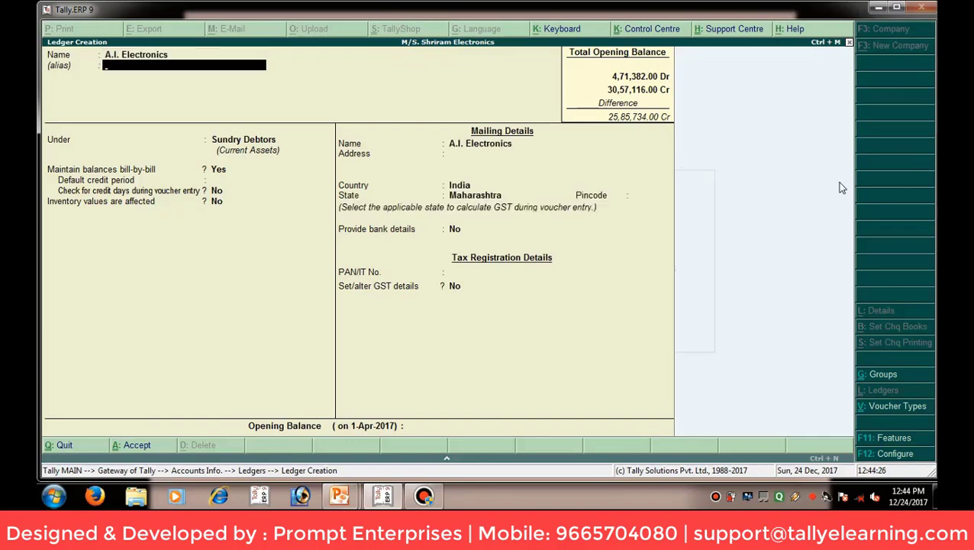
key("Return")
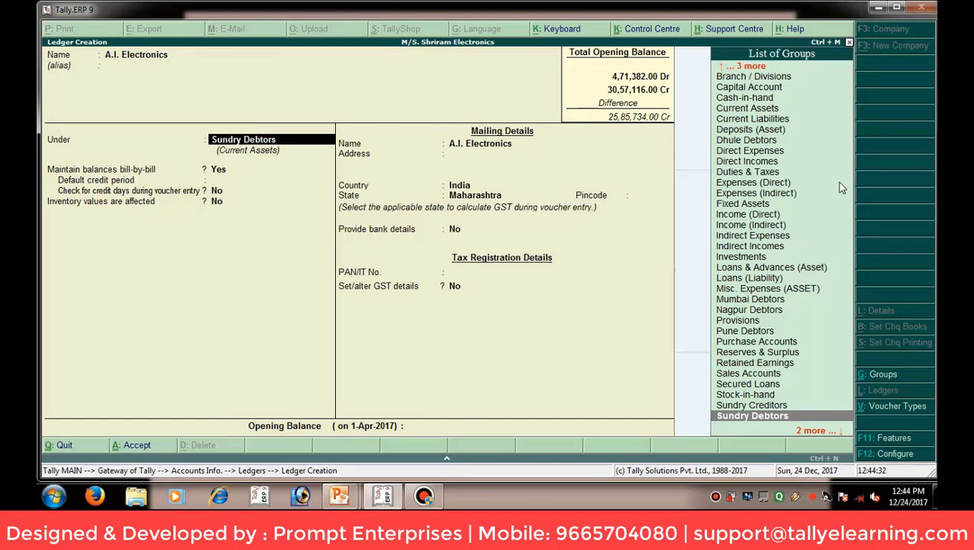
key("Return")
key("Return")
key("Return")
key("Return")
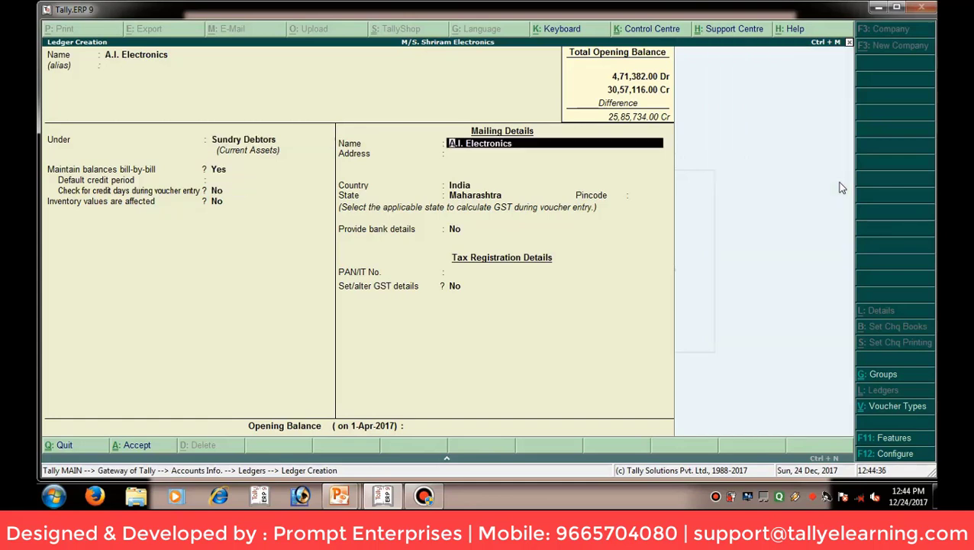
Fill in the mailing details of A.I. Electronics with address Mumbai, country India and state Maharashtra
key("Return")
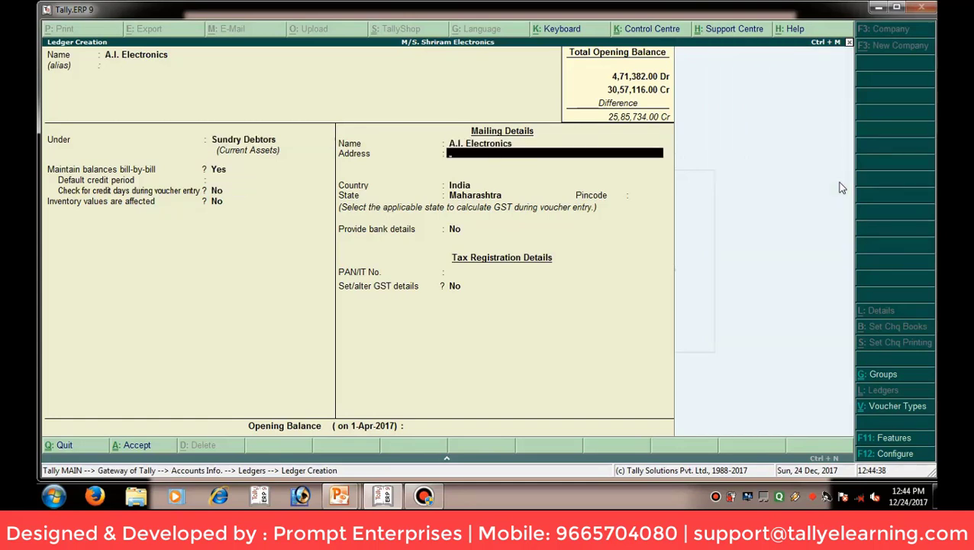
type("Mumb")
type("ai")
key("Return")
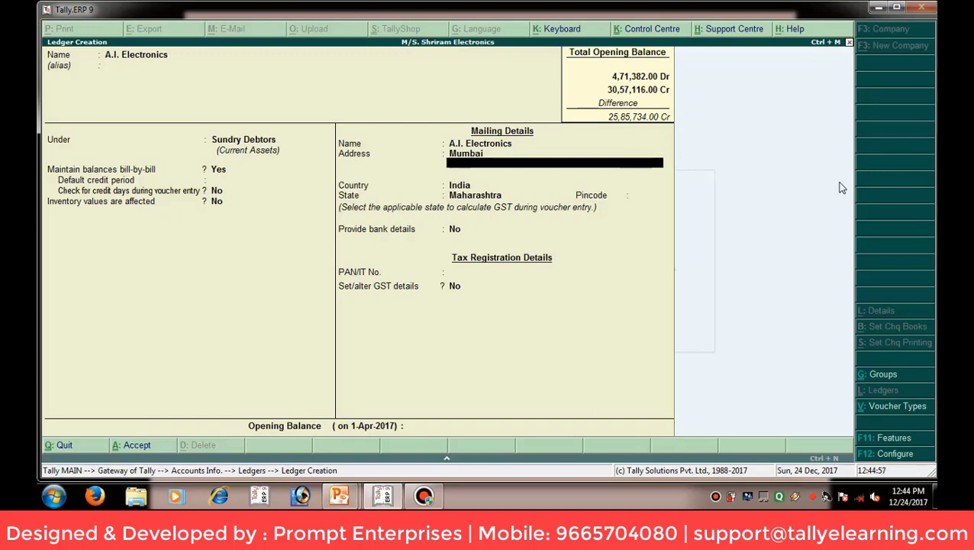
key("Return")
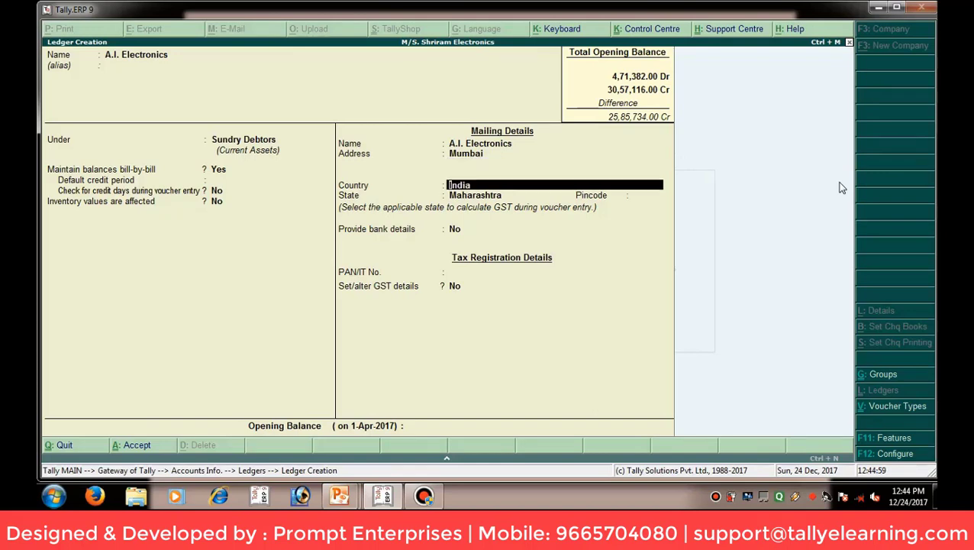
key("Return")
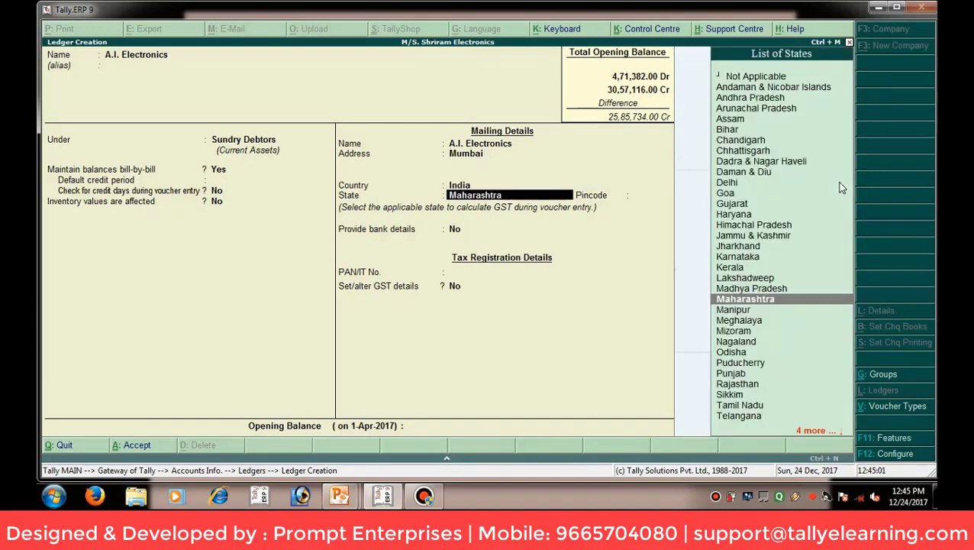
key("Return")
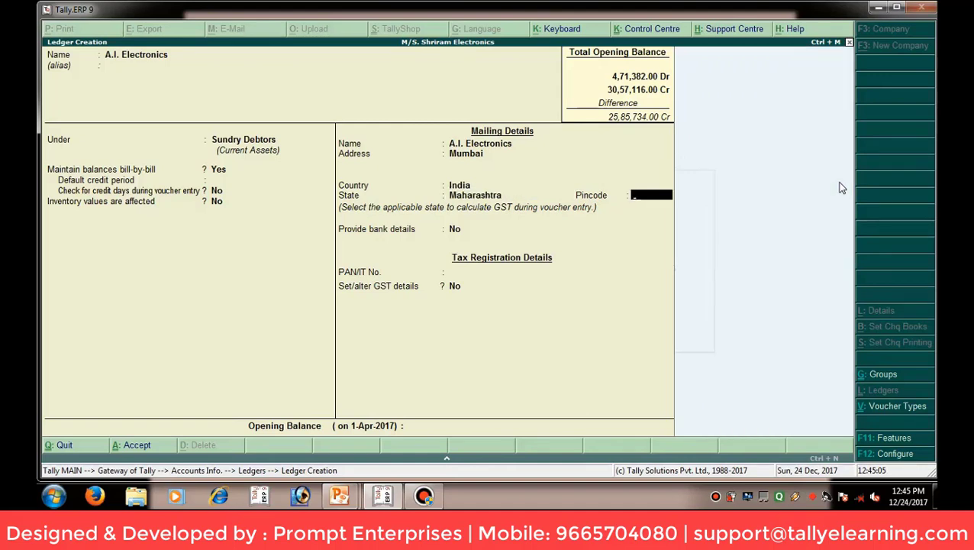
Leave pincode, bank details and PAN unset for A.I. Electronics, and enable GST details with registration type Regular and e-Commerce operator No
key("Return")
key("Return")
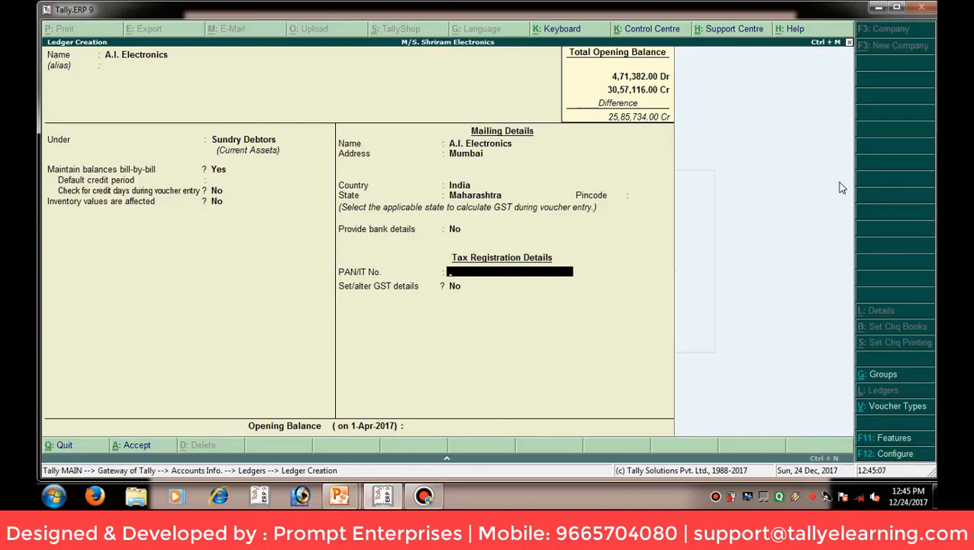
key("Return")
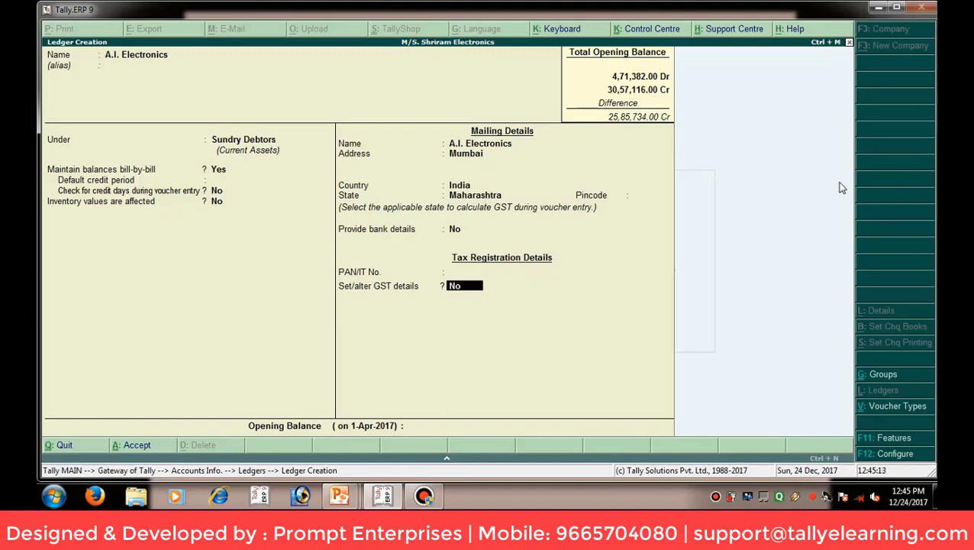
type("y")
key("Return")
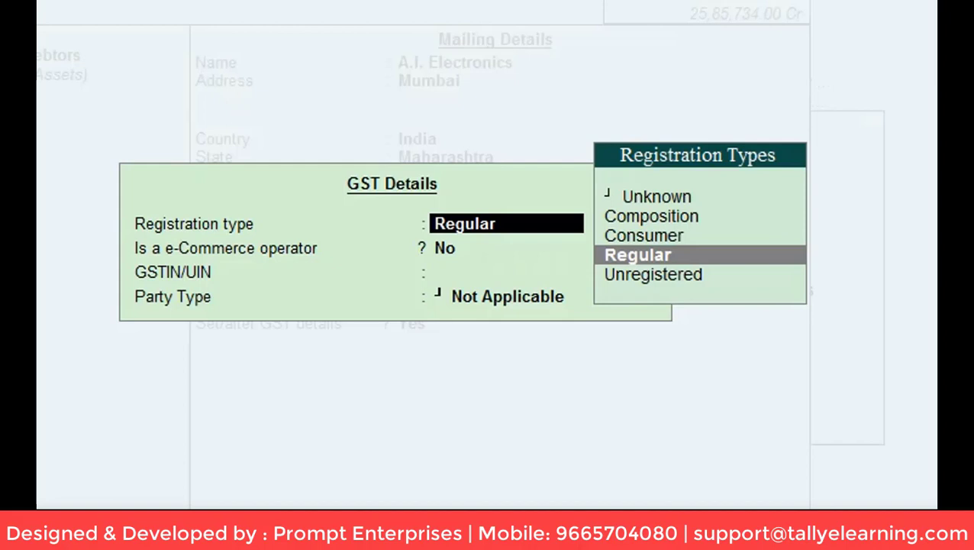
key("Return")
key("Return")
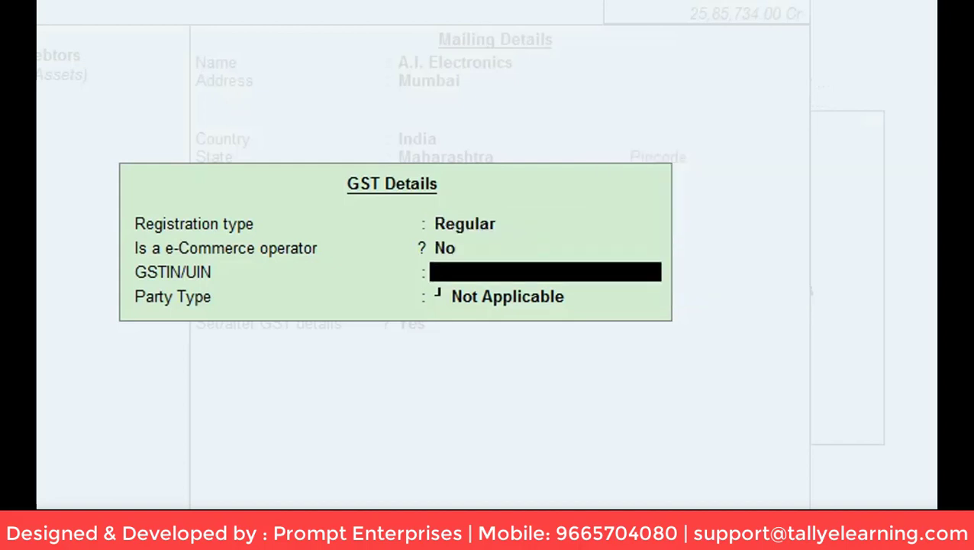
Enter the GSTIN/UIN of A.I. Electronics and keep the party type Not Applicable
type("27")
type("AS")
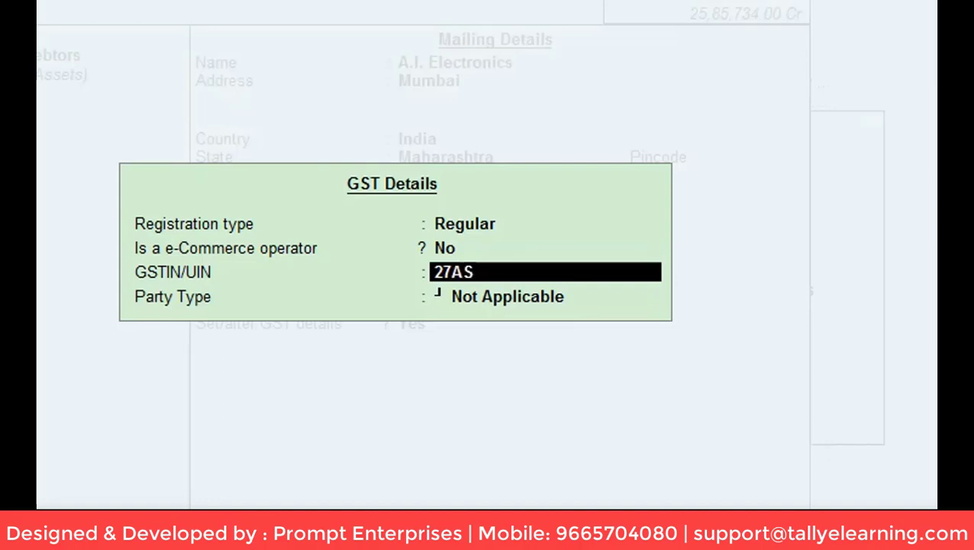
type("DFG9")
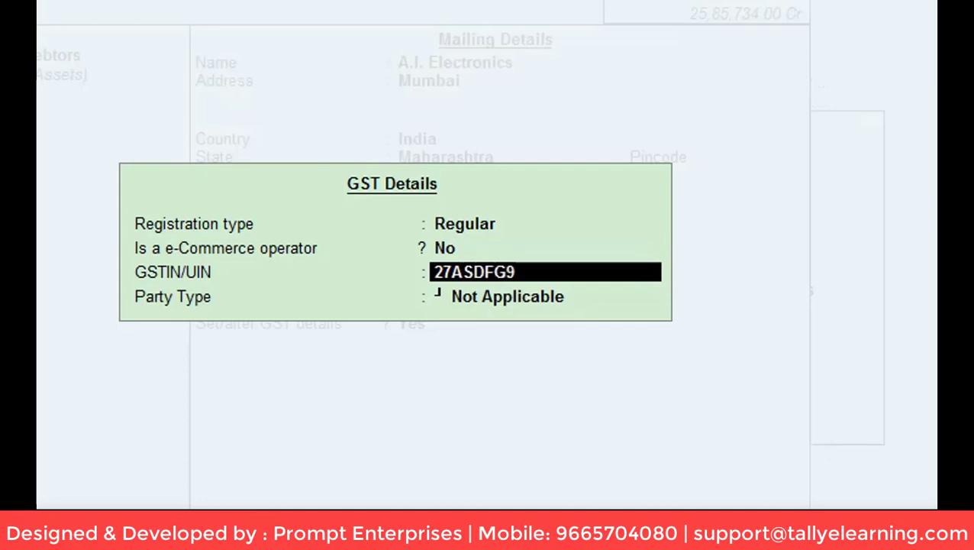
type("685A1Z")
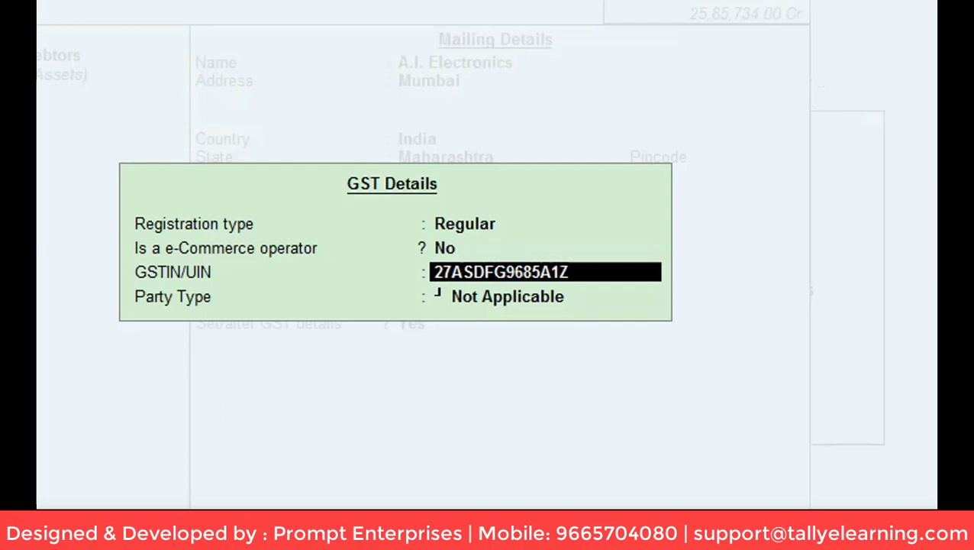
type("2")
key("Return")
key("Return")
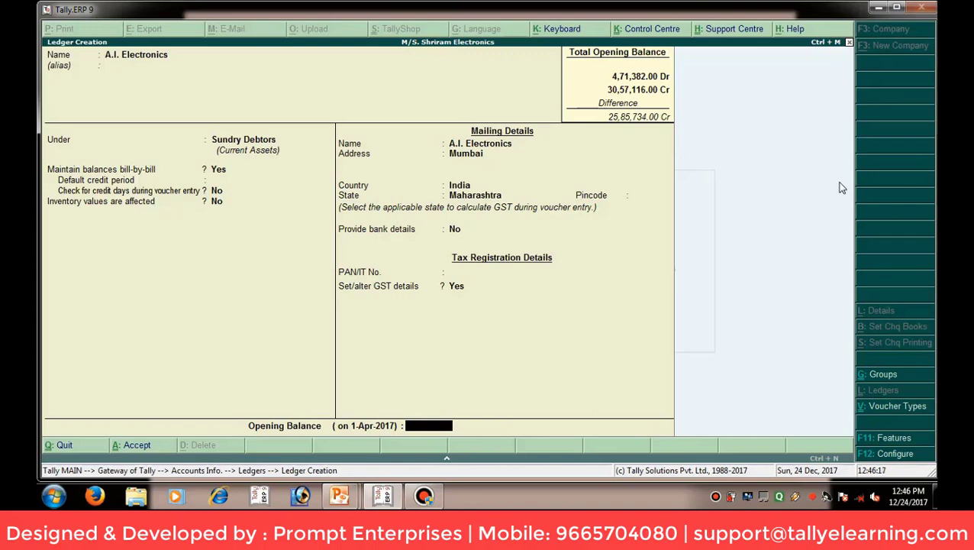
Set the opening balance of A.I. Electronics to 91,743 Dr without a bill-wise breakup, and save the ledger
type("91743")
key("Return")
key("Return")
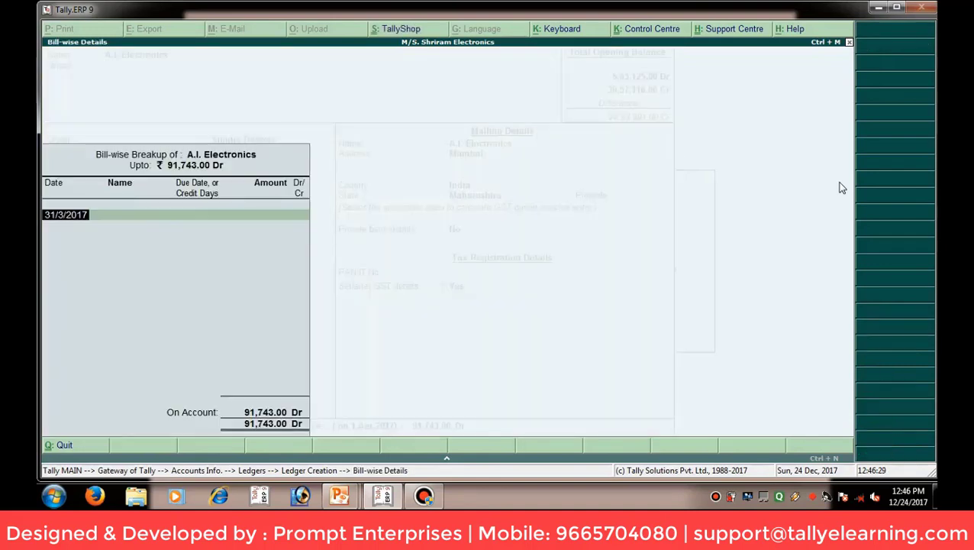
key("Return")
key("Return")
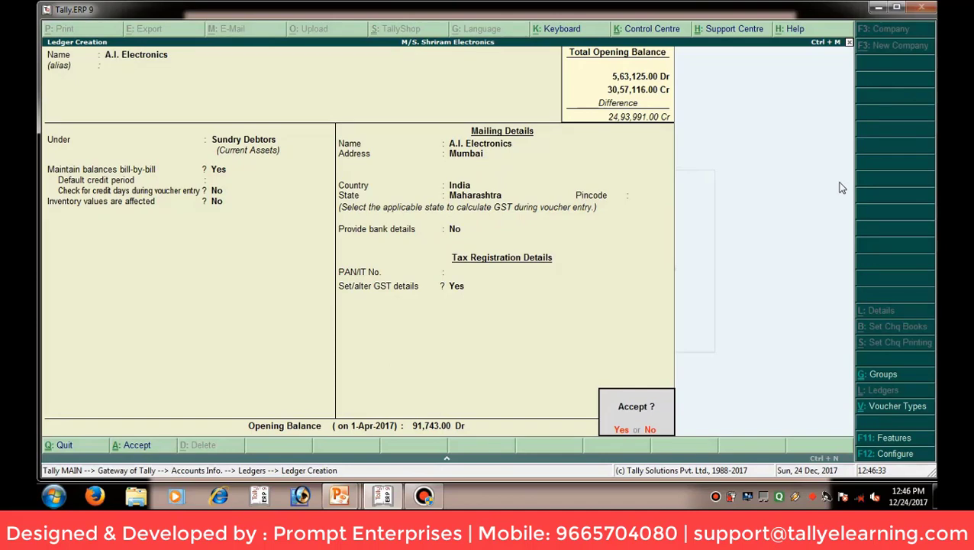
key("Return")
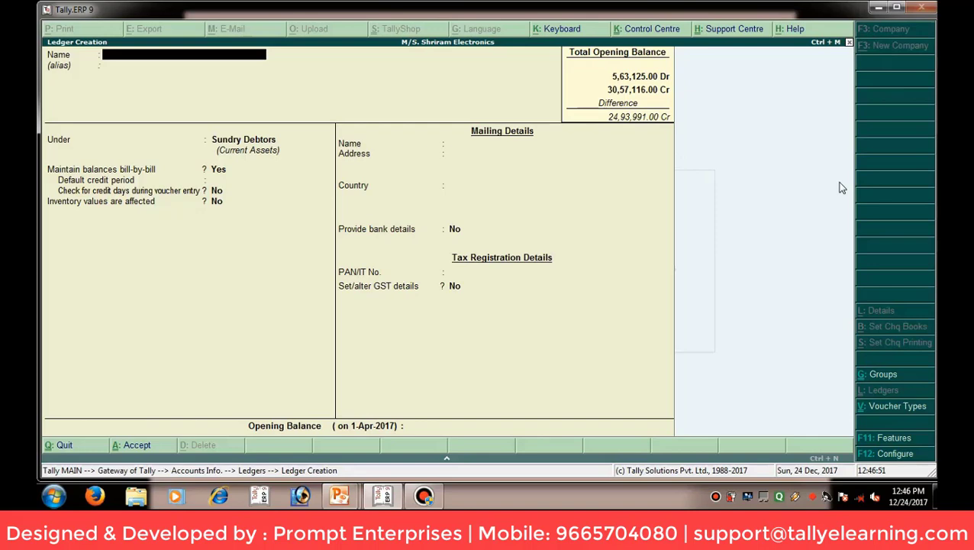
Name the next ledger Amol T.V. Center without an alias
type("Amol")
type(" T.V.")
type(" Vent")
key("BackSpace")
key("BackSpace")
key("BackSpace")
key("BackSpace")
type("V")
key("BackSpace")
key("BackSpace")
type("Center")
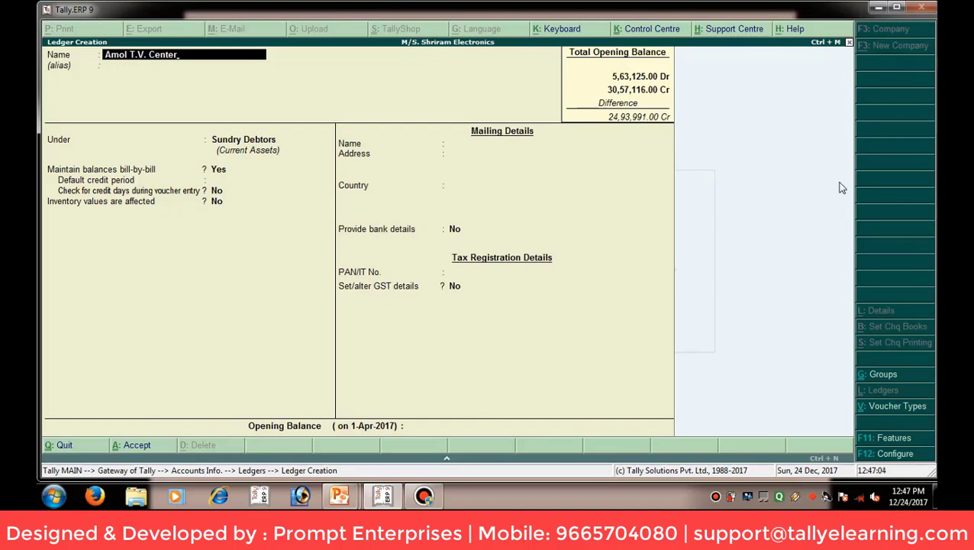
key("Return")
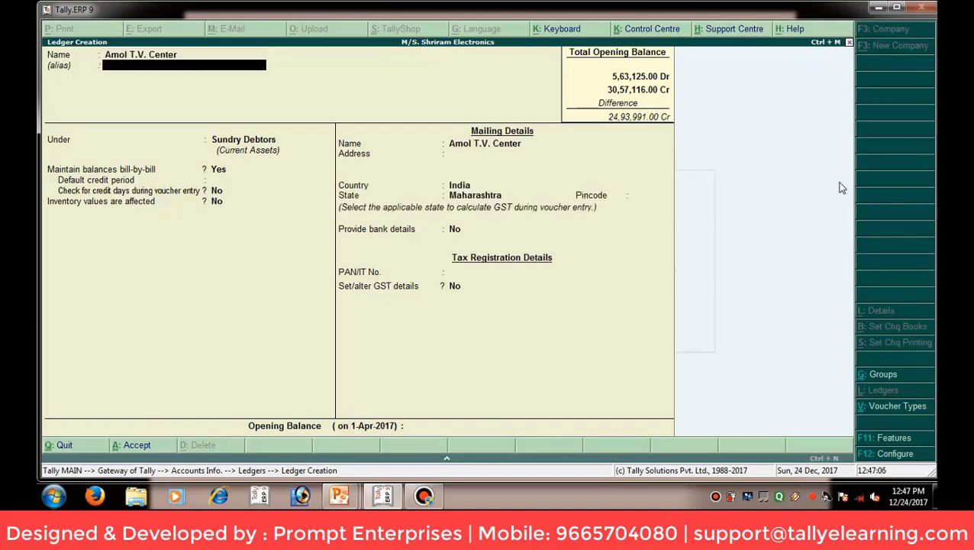
key("Return")
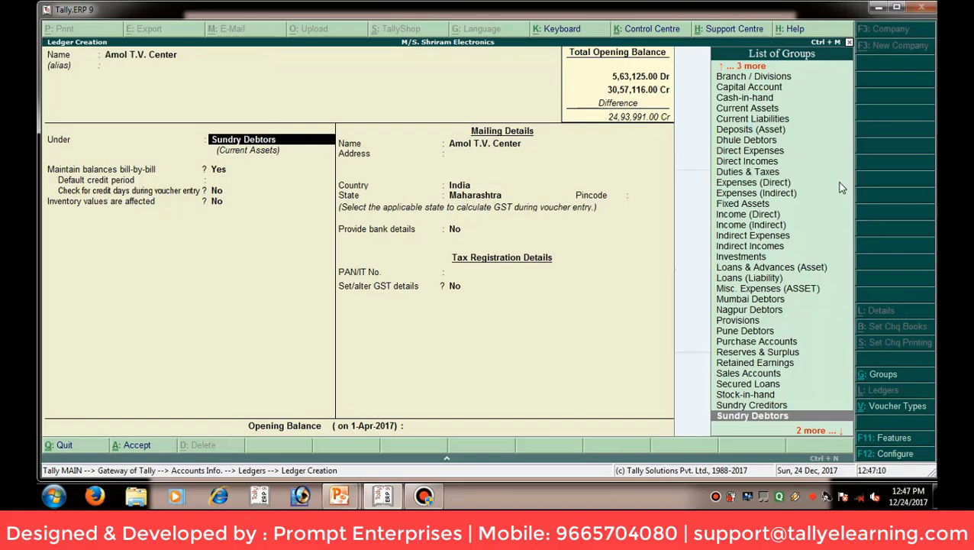
Place Amol T.V. Center under Sundry Debtors with bill-by-bill balances, no default credit period, no credit-days check and no inventory effect
key("Return")
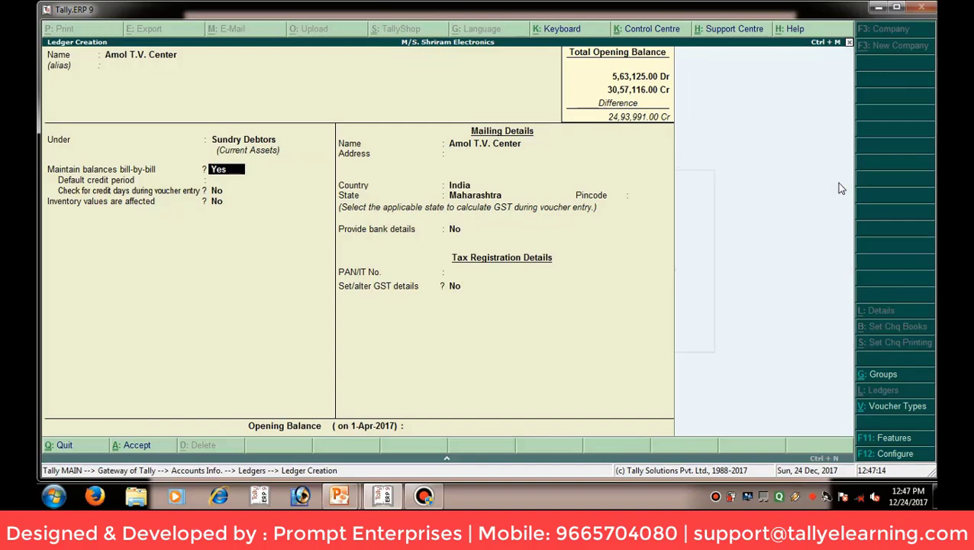
key("Return")
key("Return")
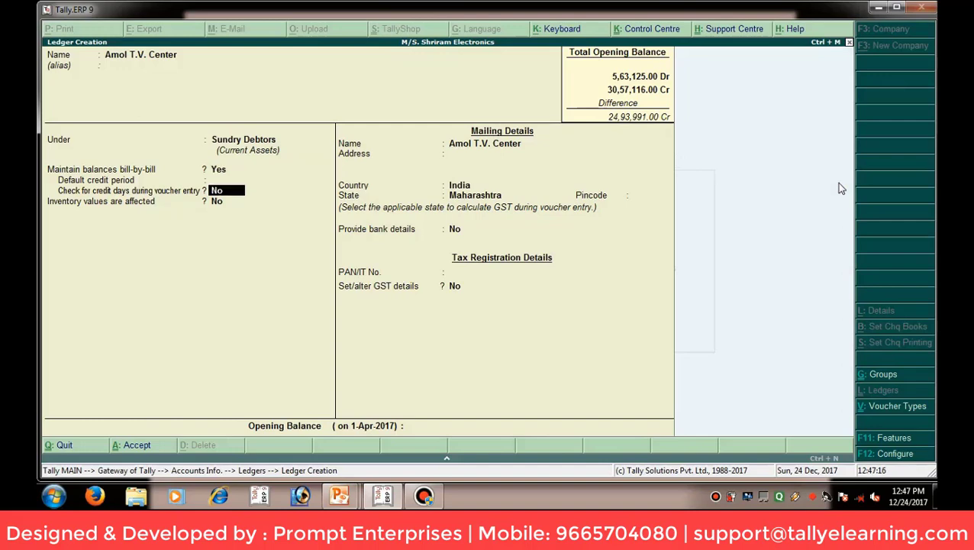
key("Return")
key("Return")
Fill in the mailing details of Amol T.V. Center with address Nashik, country India and state Maharashtra, without pincode or bank details
key("Return")
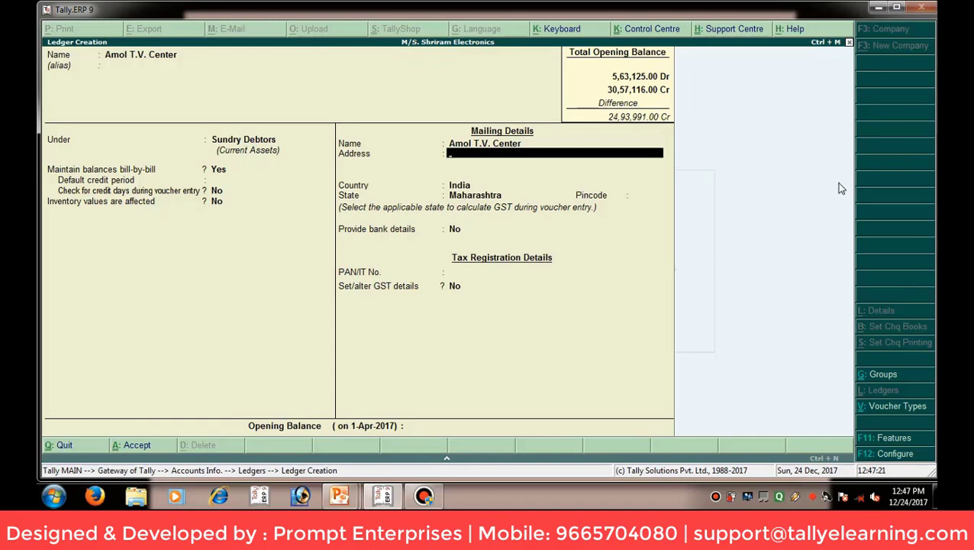
type("Nashik")
key("Return")
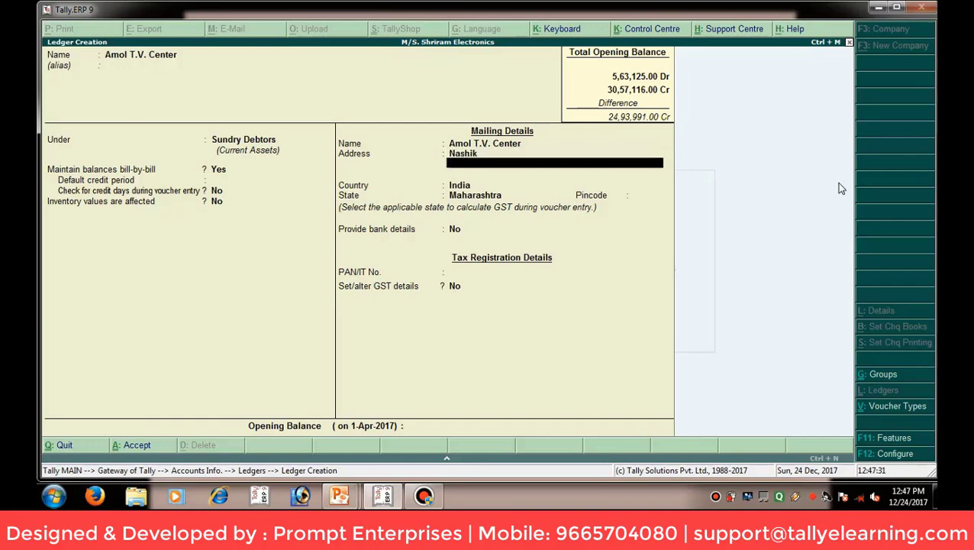
key("Return")
key("Return")
key("Return")
key("Return")
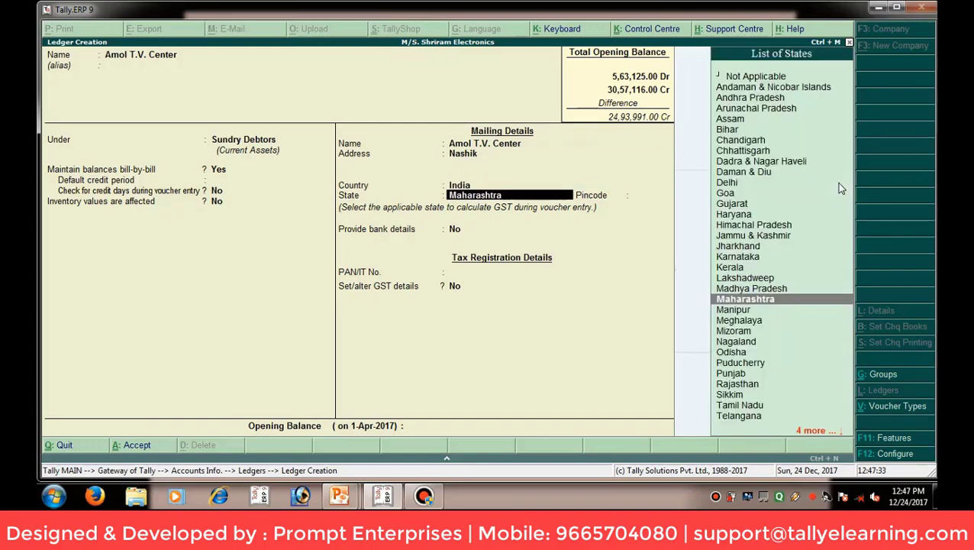
key("Return")
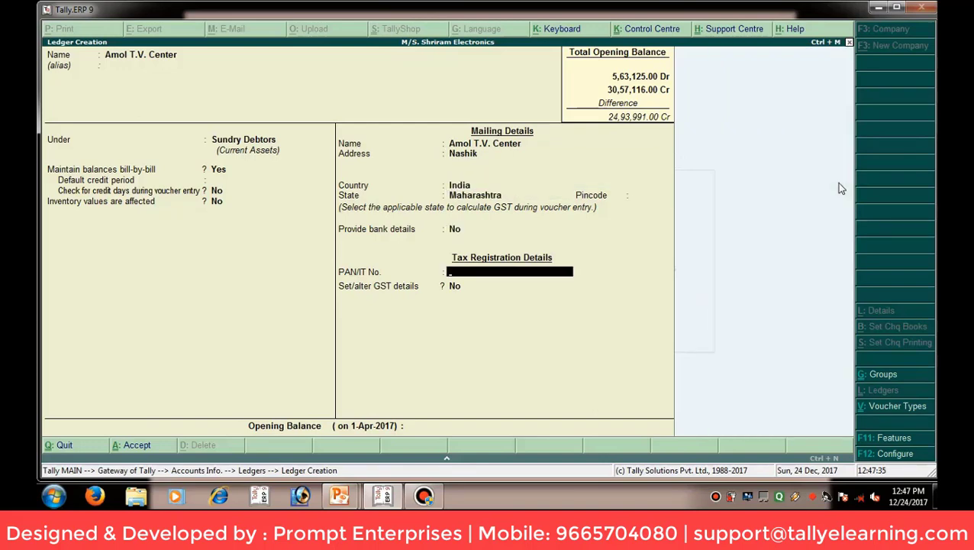
Enable GST details for Amol T.V. Center with registration type Regular and e-Commerce operator No, leaving the PAN blank
key("Return")
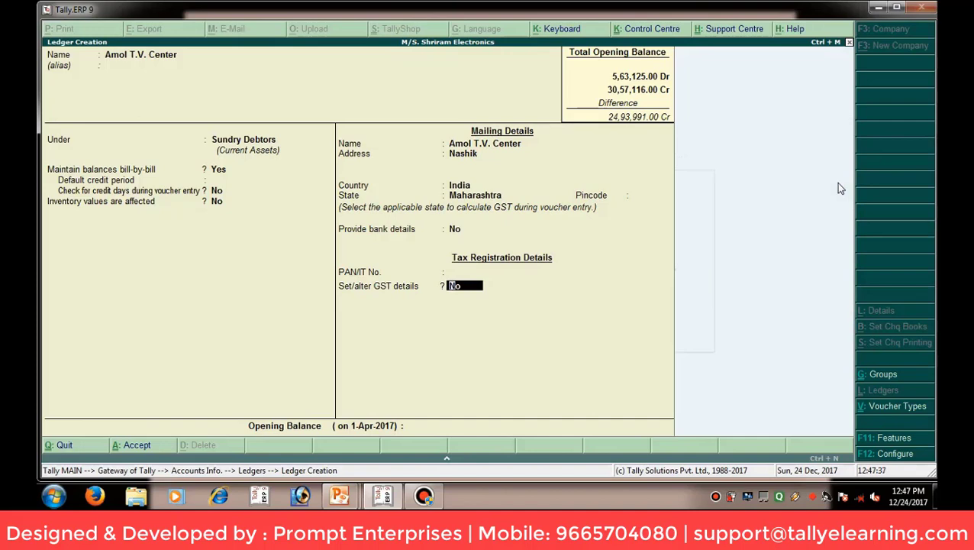
type("y")
key("Return")
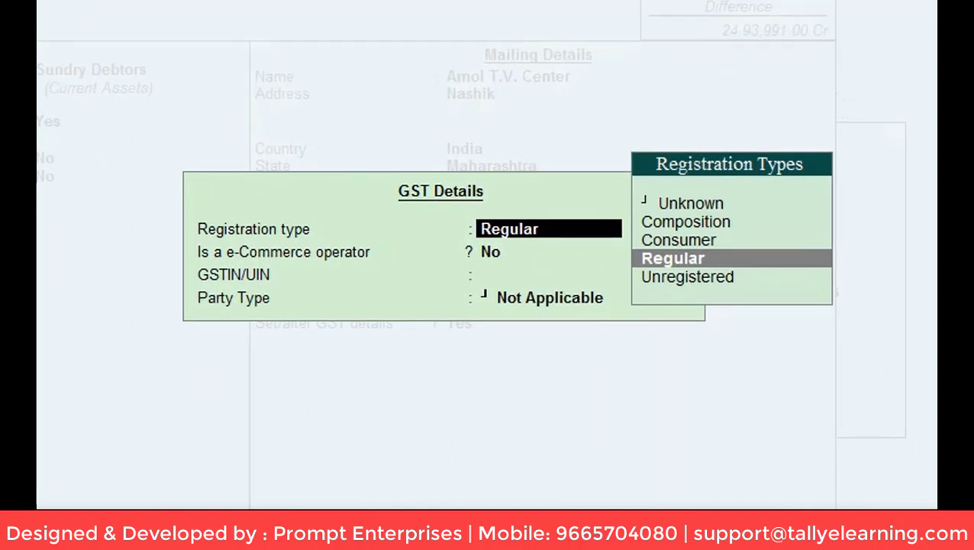
key("Return")
key("Return")
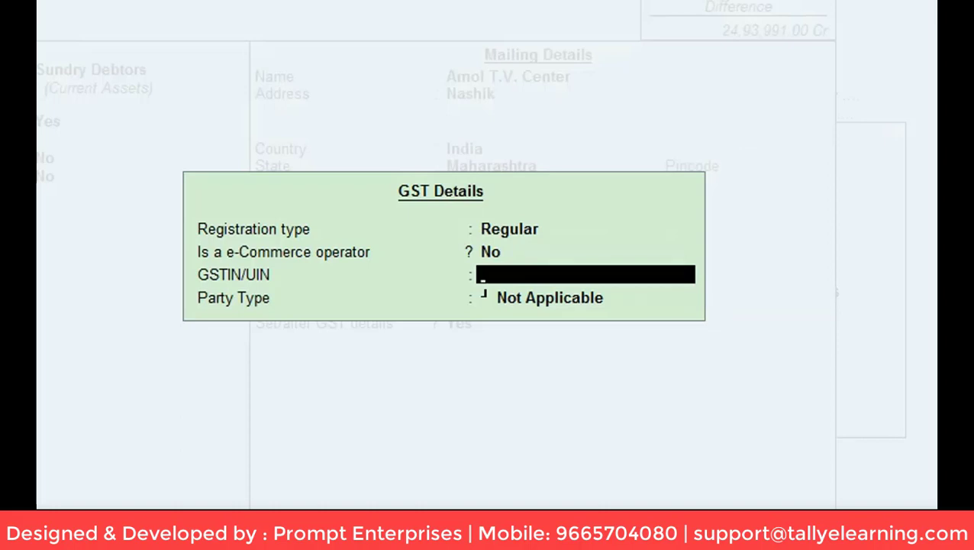
Enter the GSTIN/UIN of Amol T.V. Center and keep the party type Not Applicable
type("27QWAS")
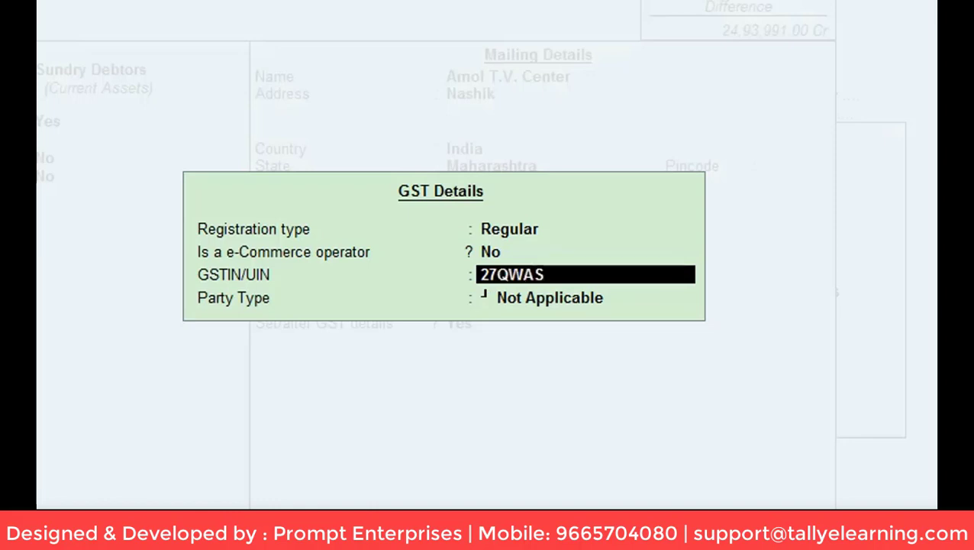
type("D1523")
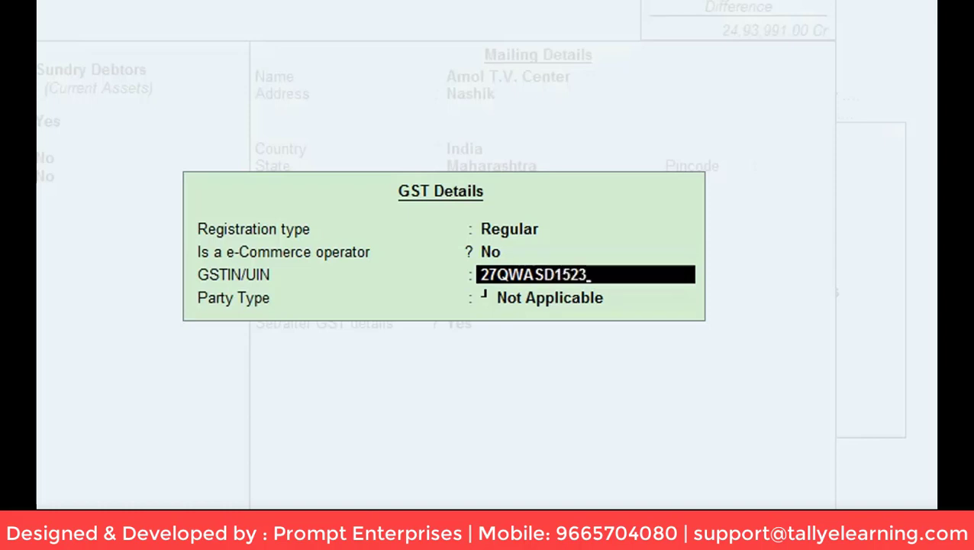
type("T1")
type("Z3")
key("Return")
key("Return")
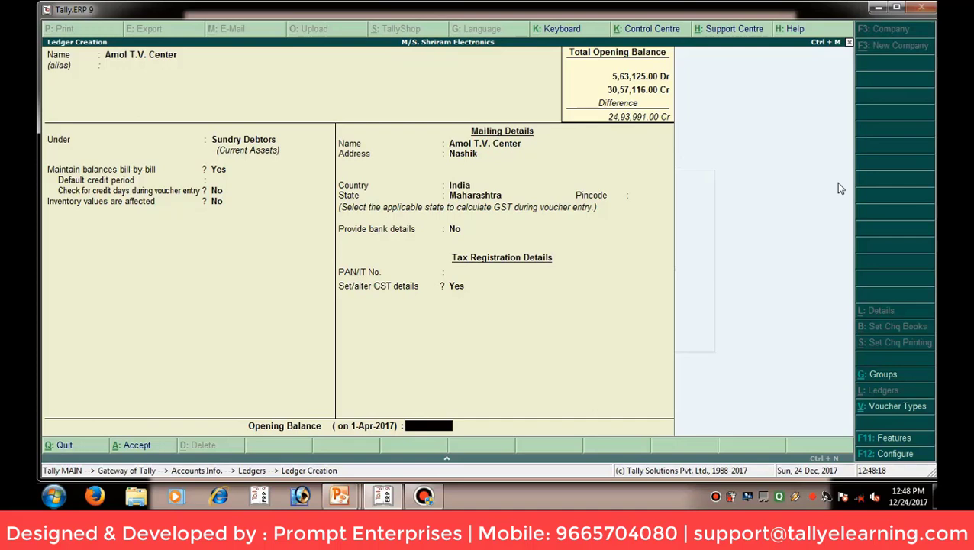
Set the opening balance of Amol T.V. Center to 21,970 Dr without a bill-wise breakup, and save the ledger
type("21970")
key("Return")
key("Return")
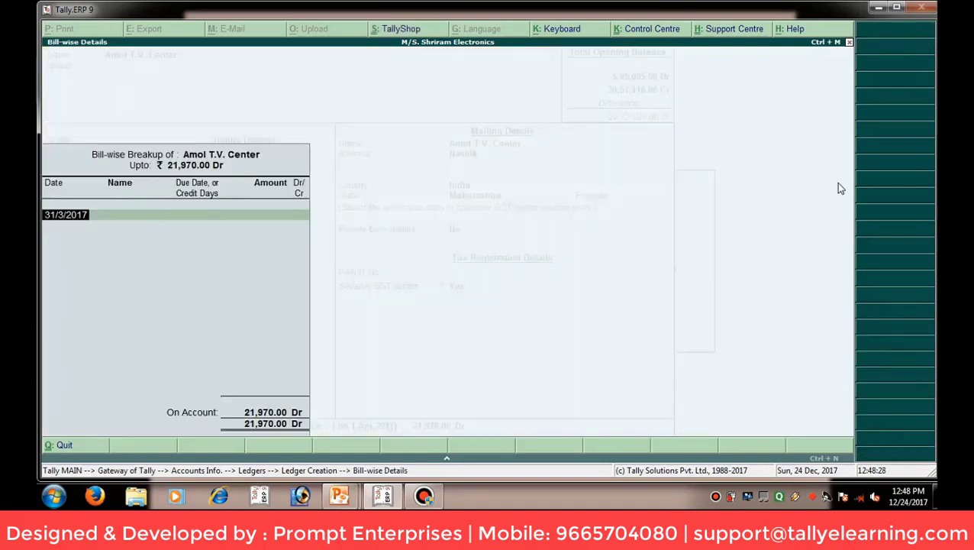
key("Return")
key("Return")
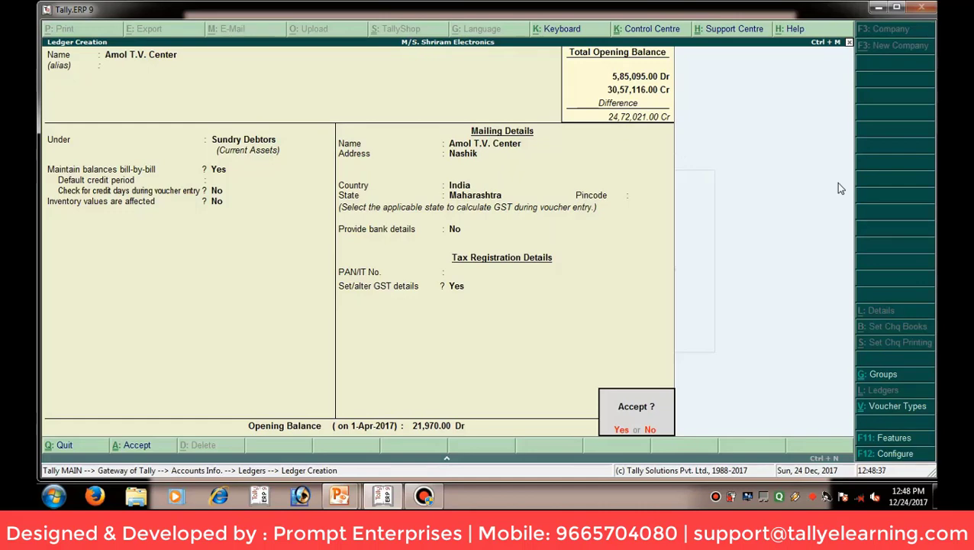
key("y")
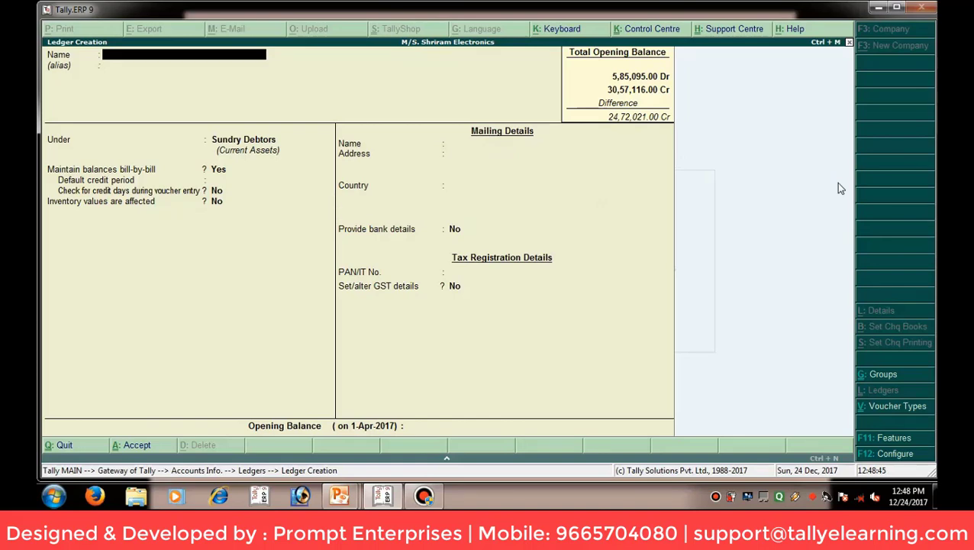
Switch to the Creating Sundry Debtors slide and read the details of the remaining ledgers
key("alt+Tab")
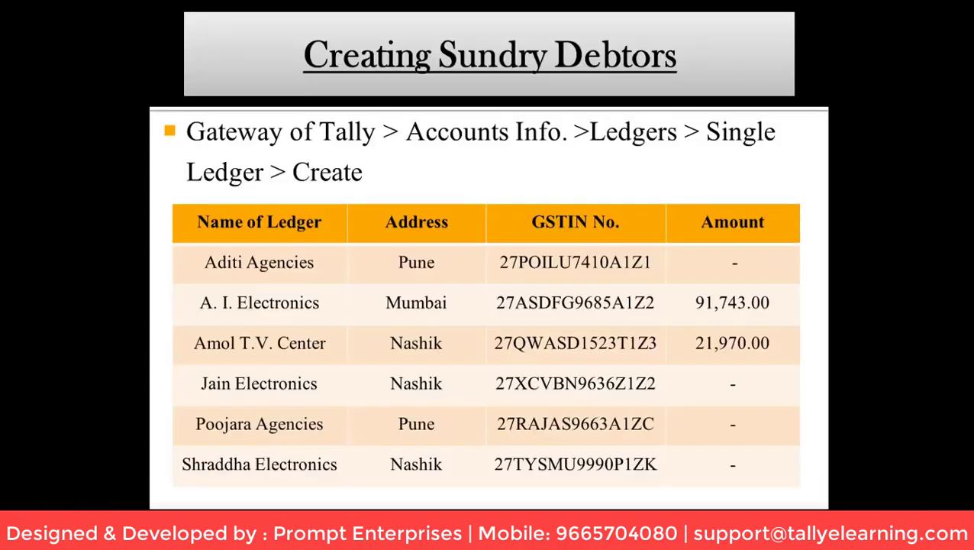
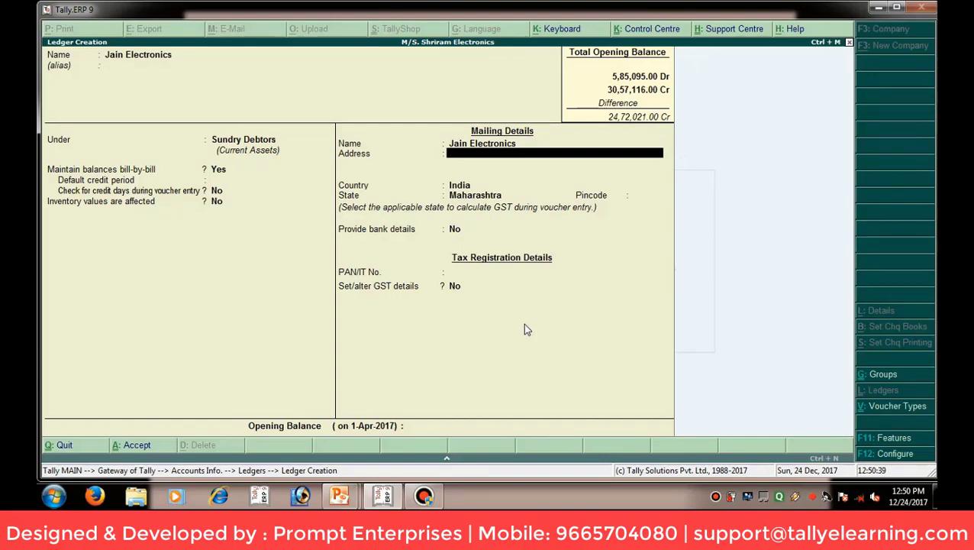
Fill in the mailing details of Jain Electronics with address Nashik, country India and state Maharashtra, without pincode or bank details
type("Nashik")
key("Return")
key("Return")
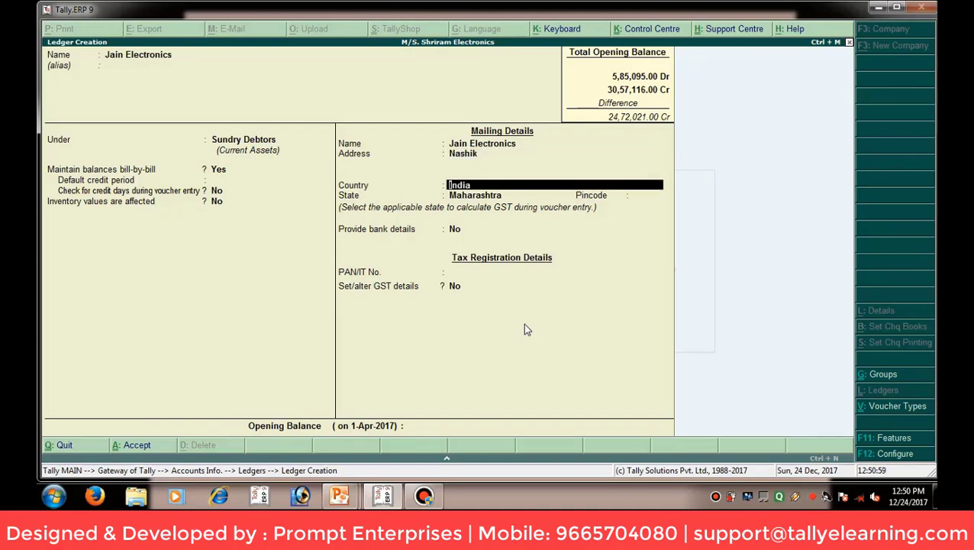
key("Return")
key("Return")
key("Return")
key("Return")
Enable GST details for Jain Electronics with registration type Regular and e-Commerce operator set to No
key("Return")
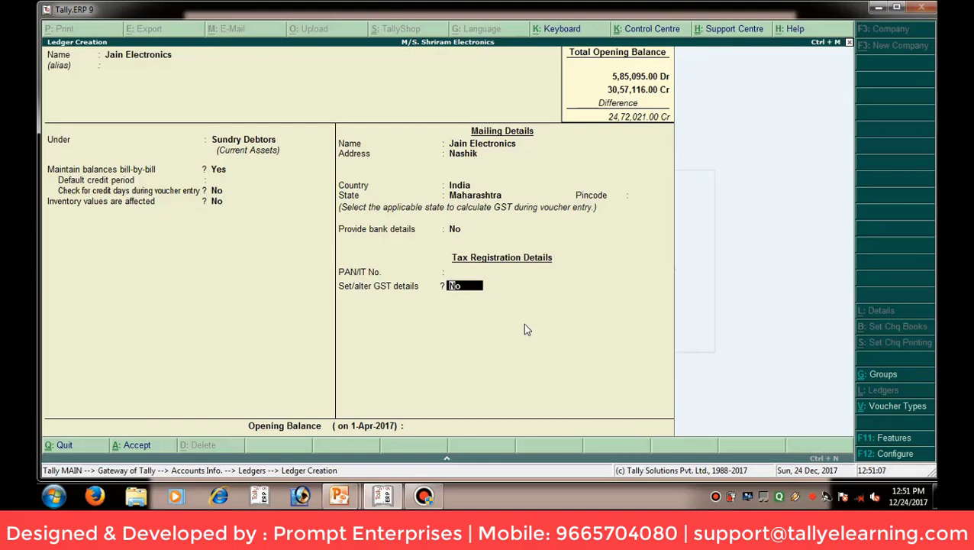
type("y")
key("Return")
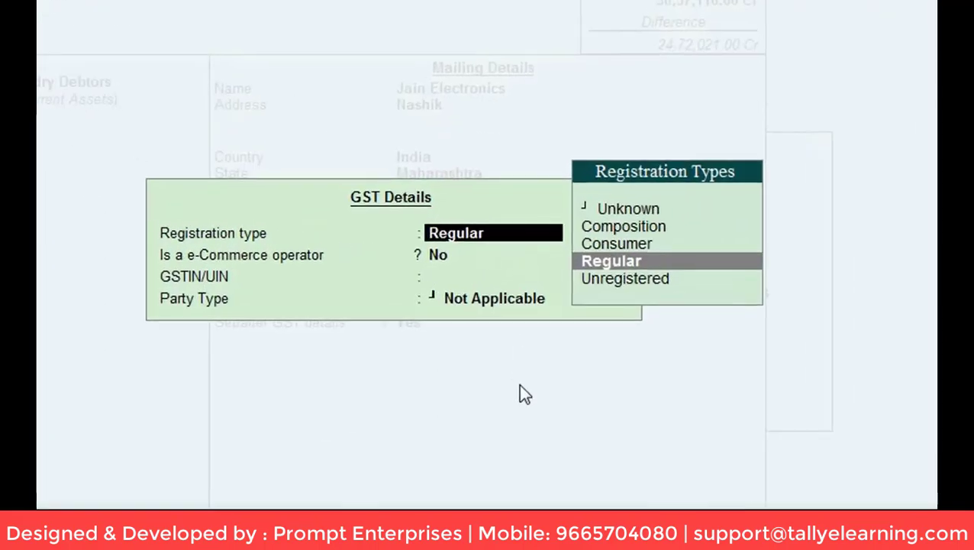
key("Return")
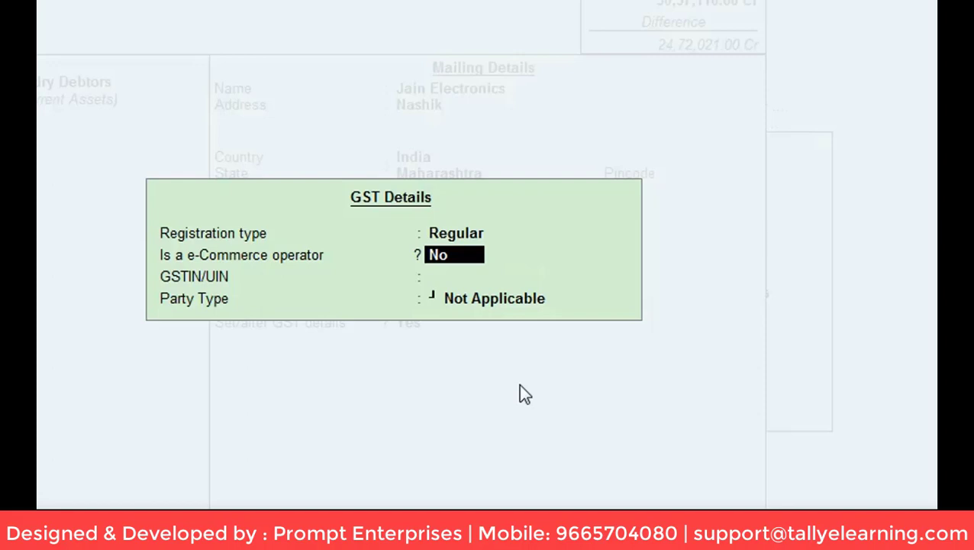
key("Return")
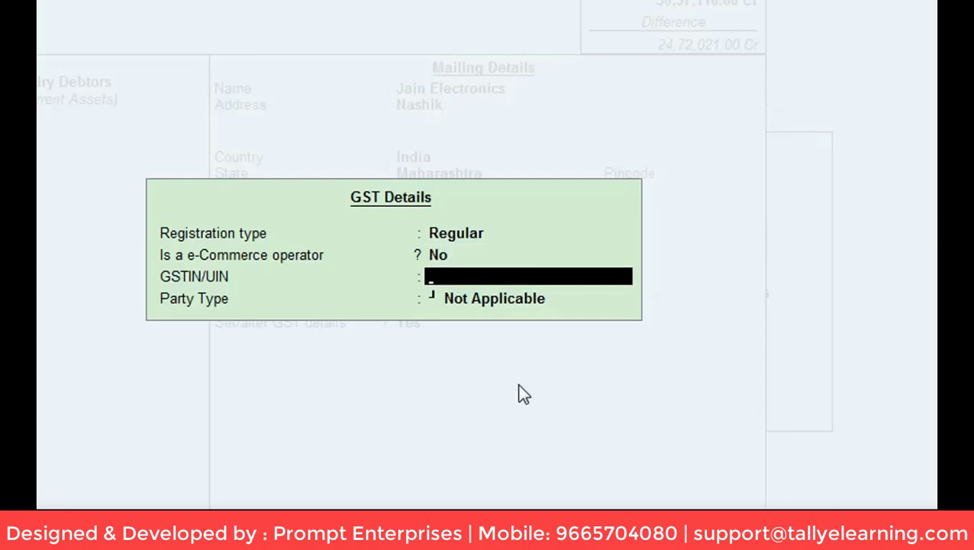
Enter the GSTIN/UIN of Jain Electronics with party type Not Applicable, and save the ledger without an opening balance
type("27XCVB")
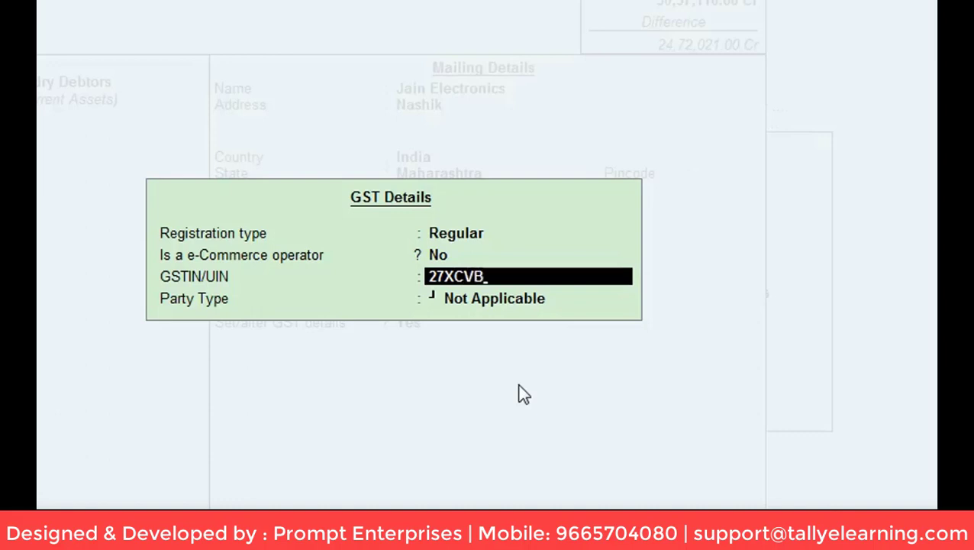
type("N9636")
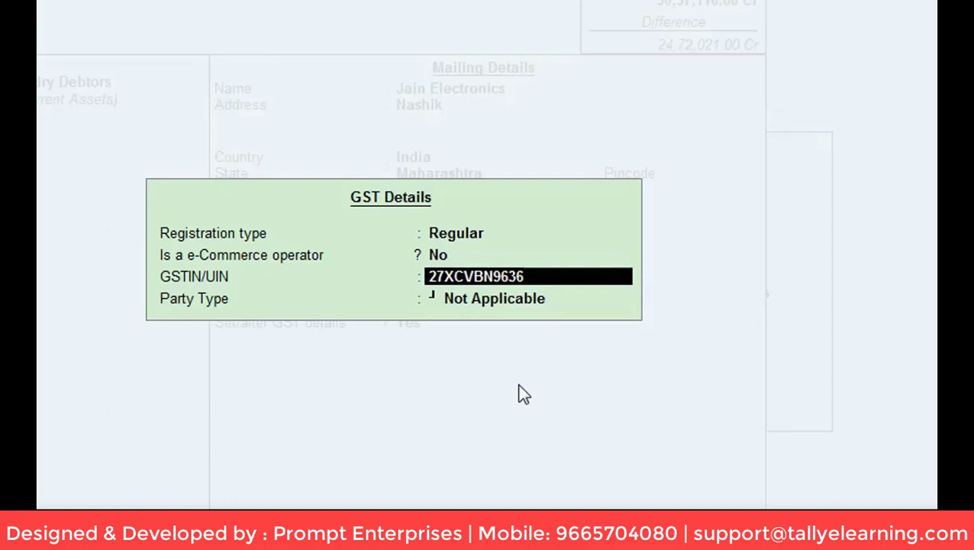
type("Z1Z2")
key("Return")
key("Return")
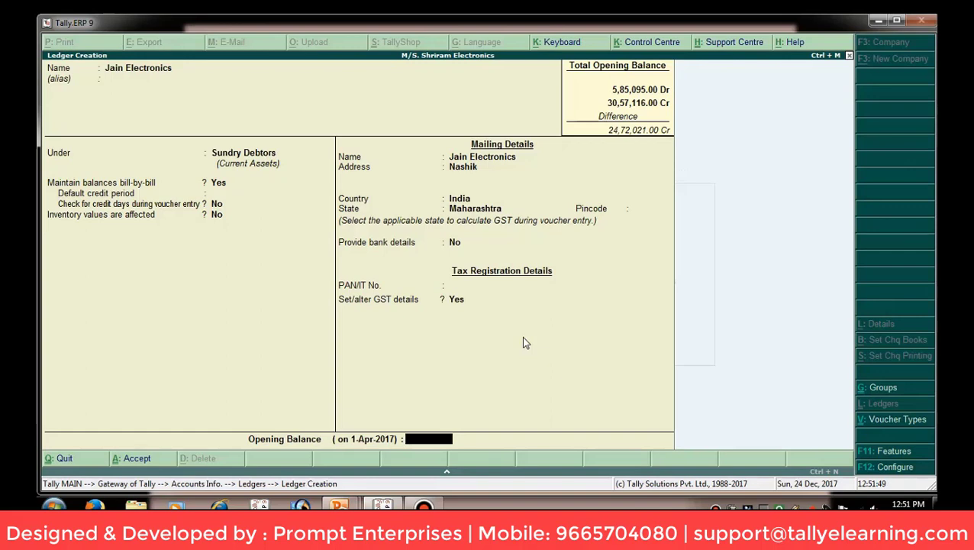
key("Return")
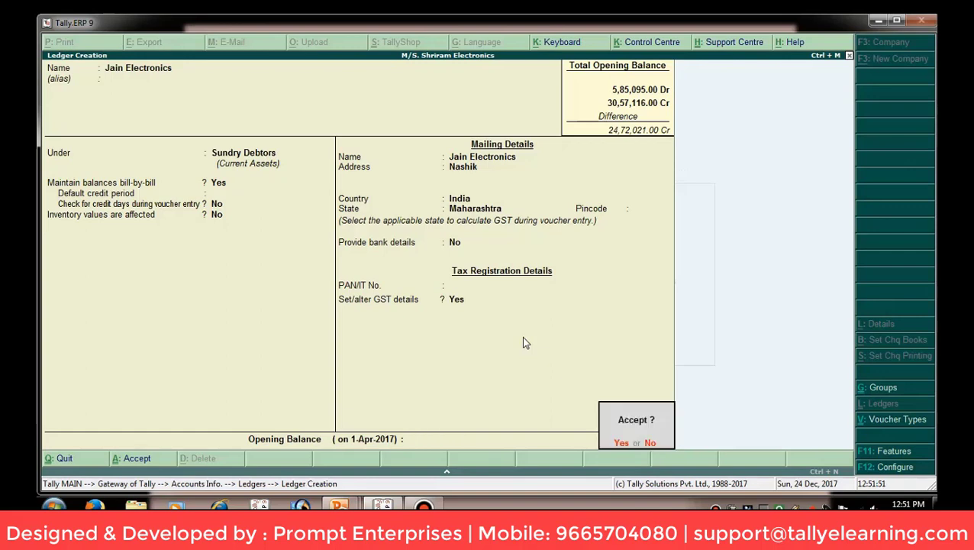
key("Return")
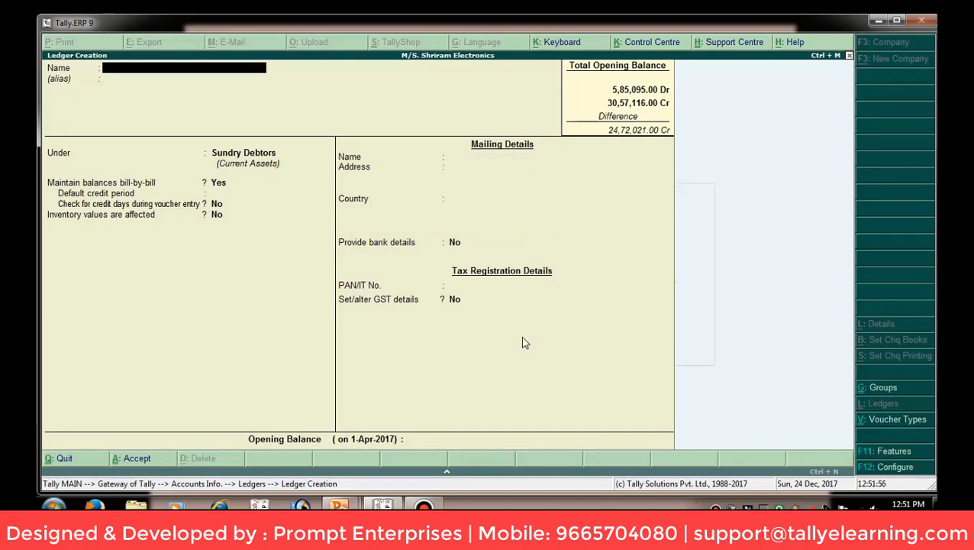
Start a ledger named Poojara Agencies under Sundry Debtors, with bill-by-bill balances, no default credit period, no credit days check and inventory values unaffected
type("Poojara Agencies")
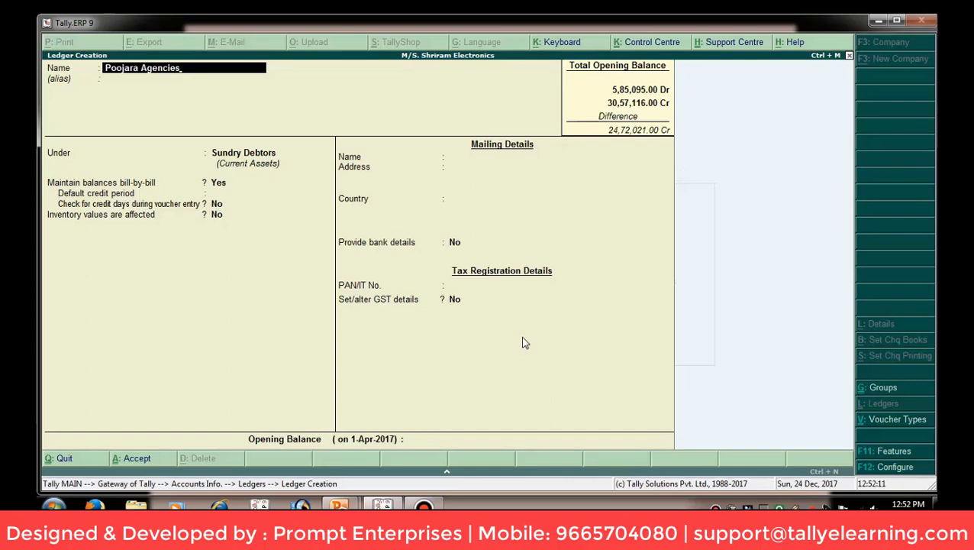
key("Return")
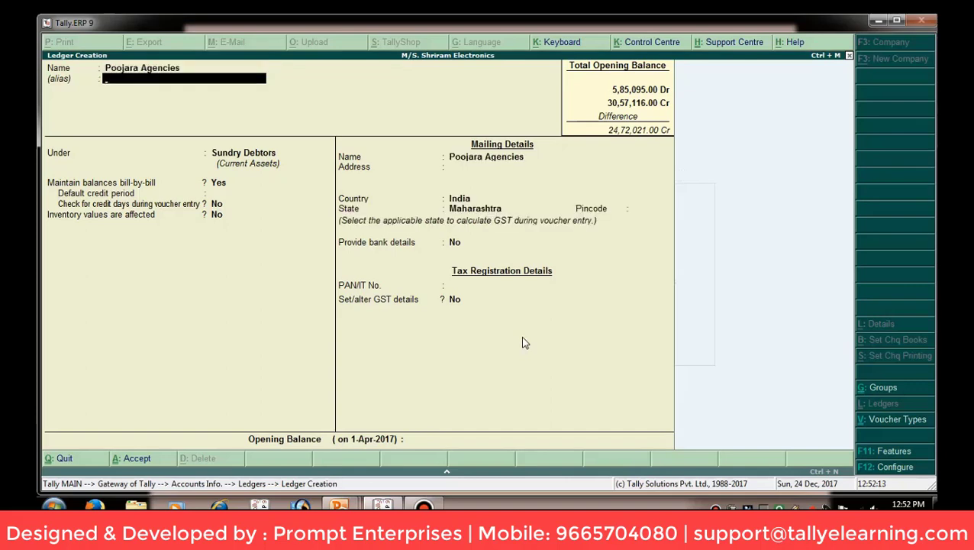
key("Return")
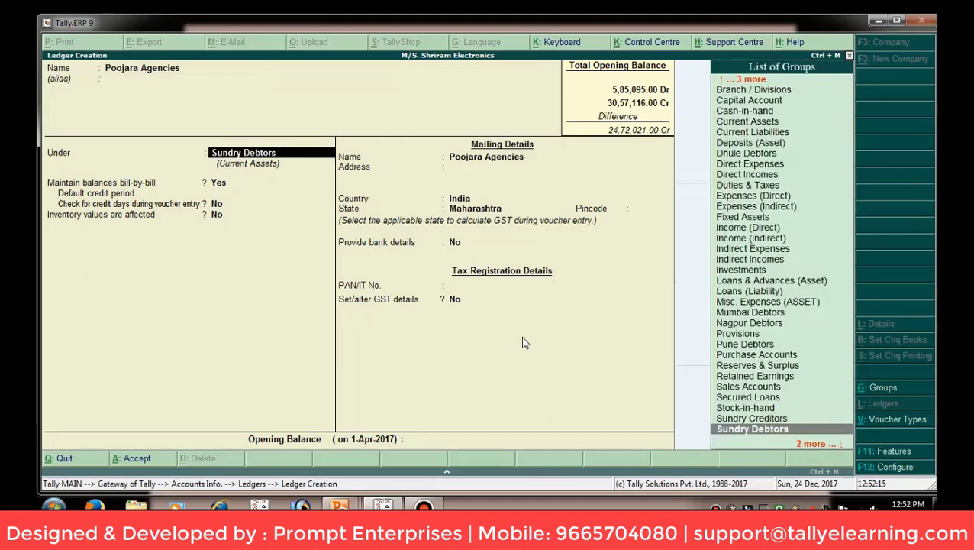
key("Return")
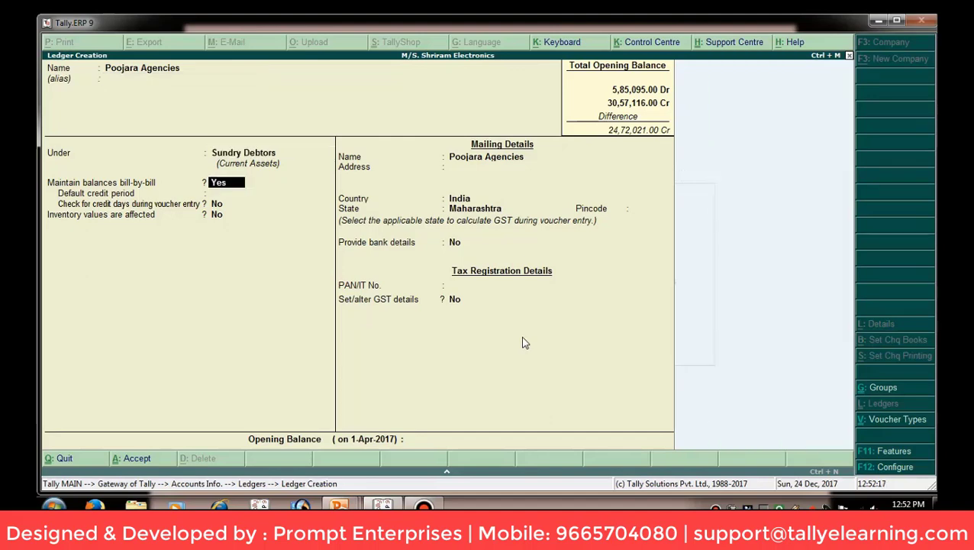
key("Return")
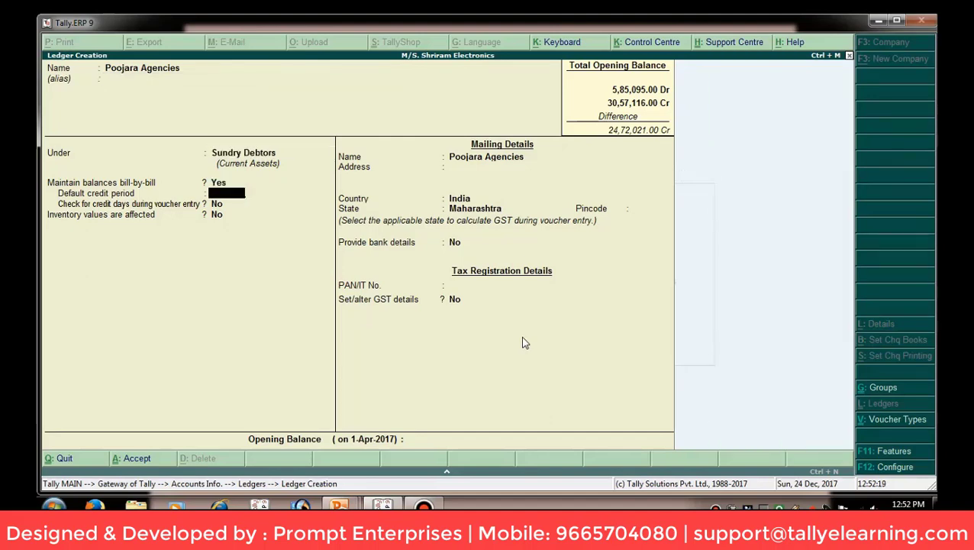
key("Return")
key("Return")
key("Return")
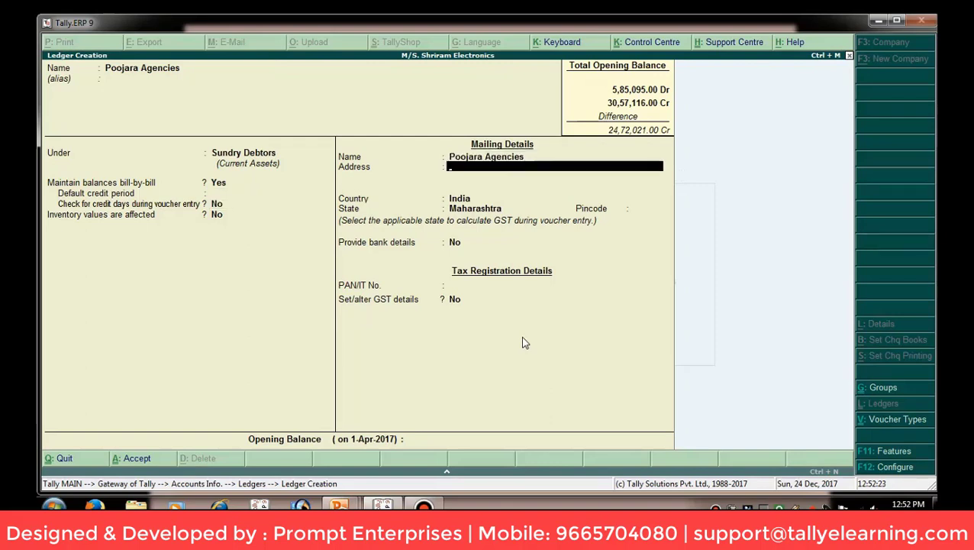
Fill in the mailing details of Poojara Agencies with address Pune, country India and state Maharashtra, without pincode or bank details
type("Pune")
key("Return")
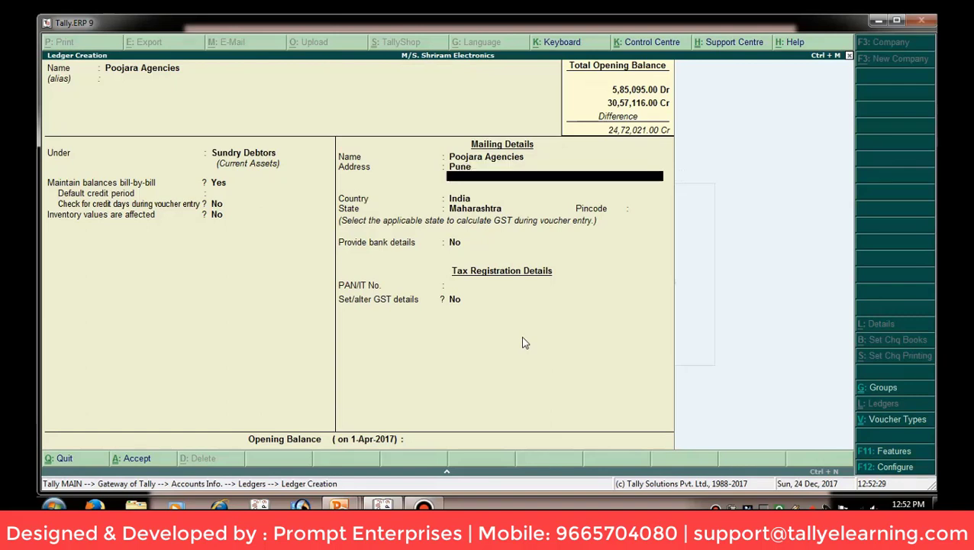
key("Return")
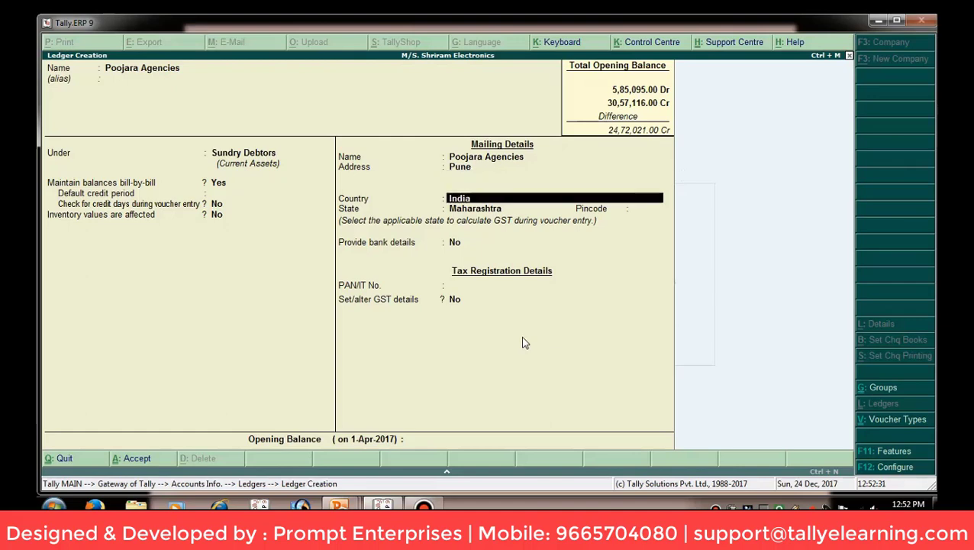
key("Return")
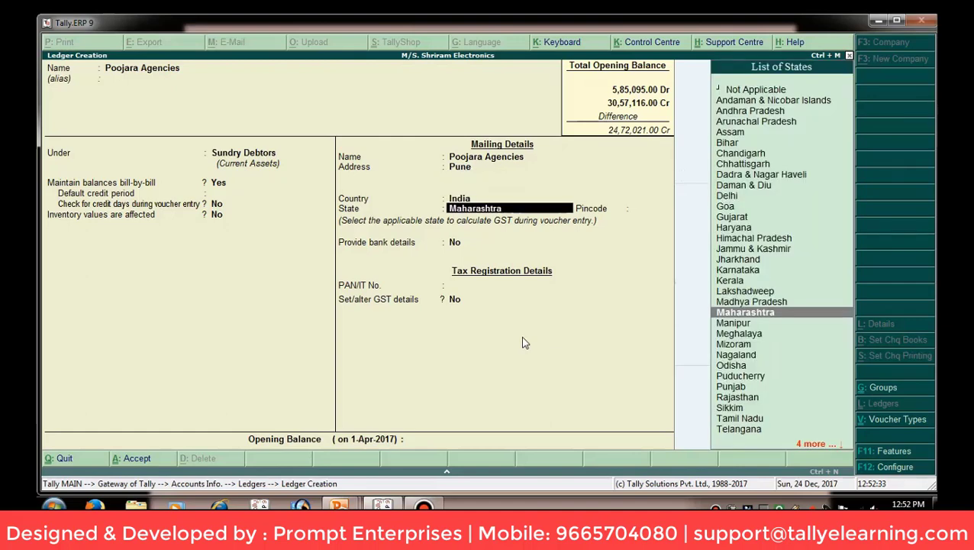
key("Return")
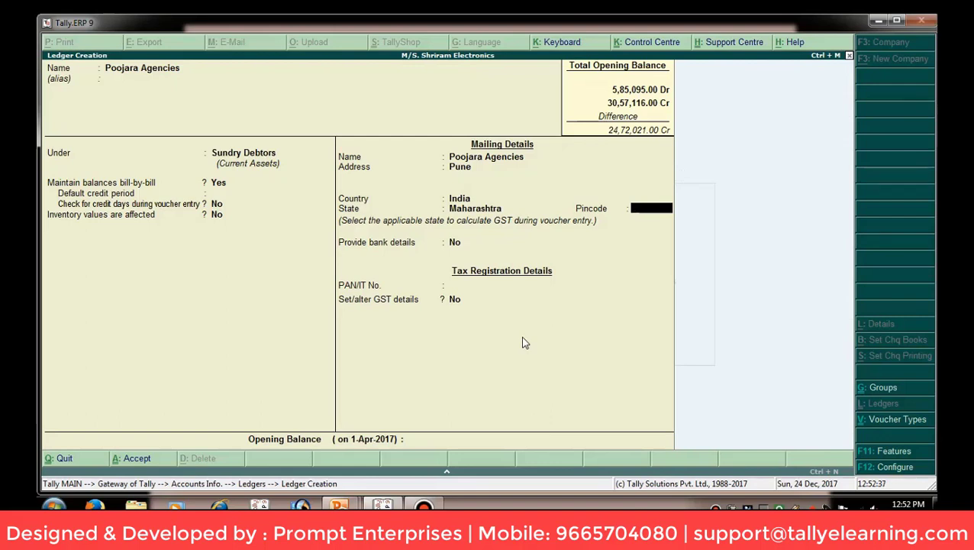
key("Return")
key("Return")
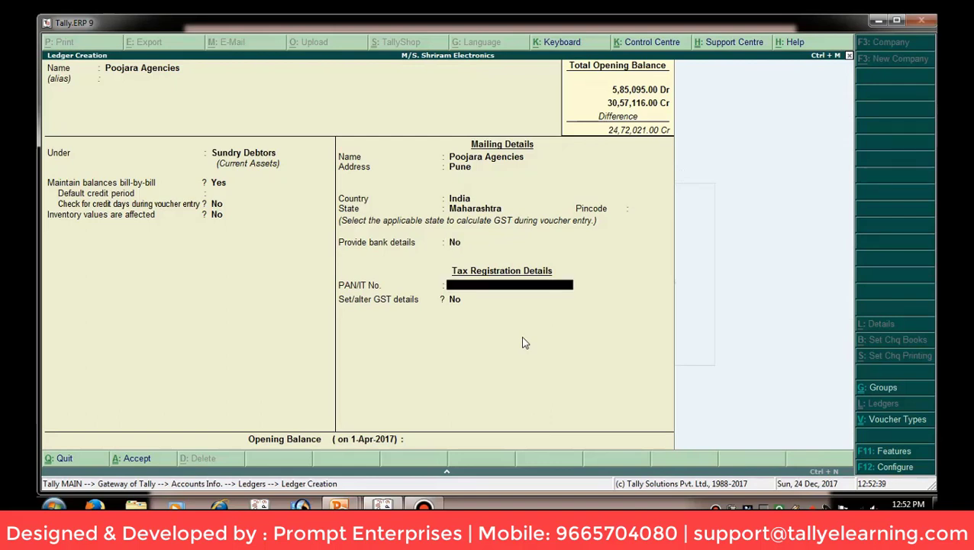
Leave the PAN blank and enable GST details for Poojara Agencies with registration type Regular and e-Commerce operator set to No
key("Return")
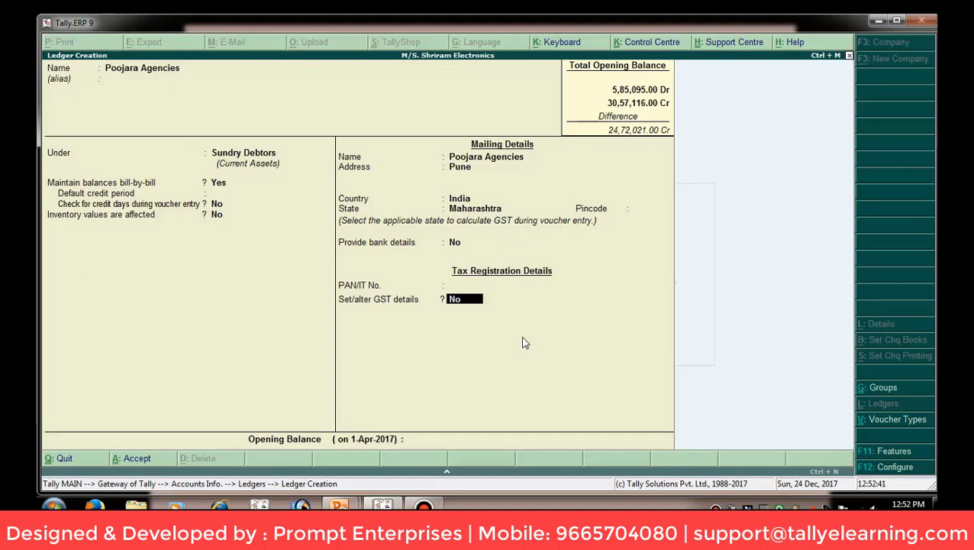
type("y")
key("Return")
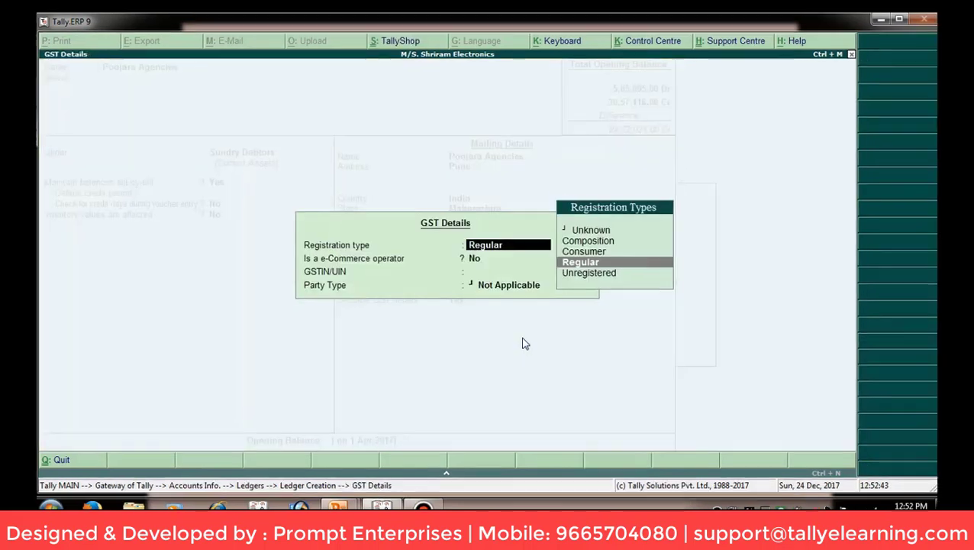
key("Return")
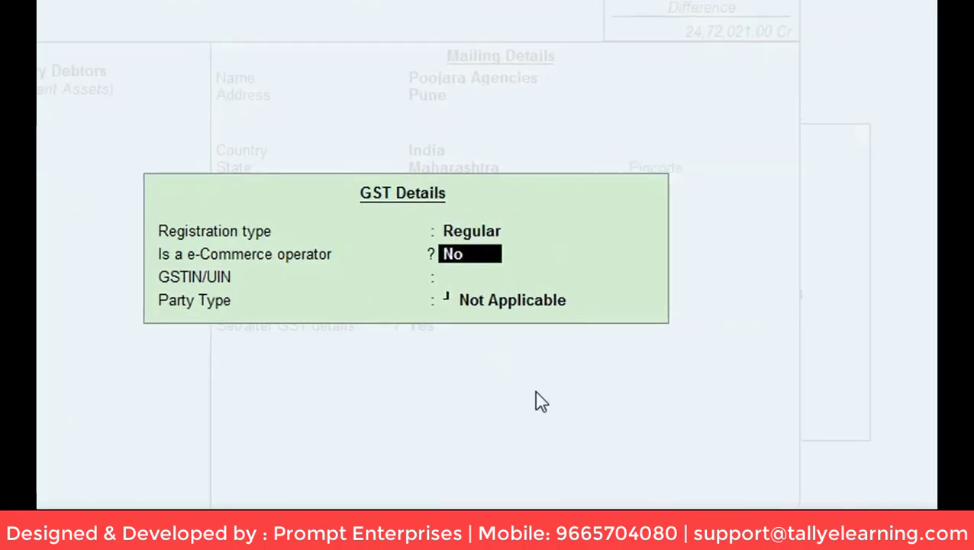
key("Return")
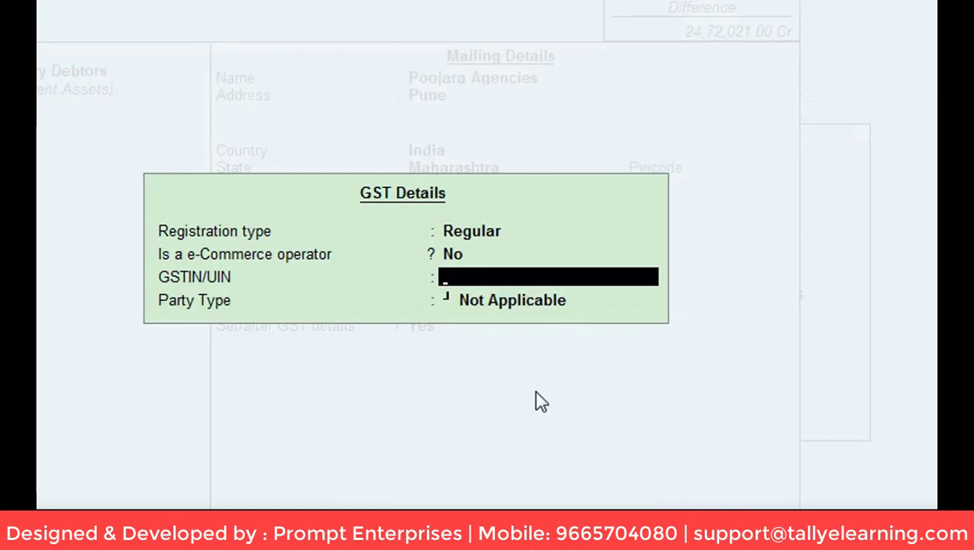
Enter the GSTIN/UIN of Poojara Agencies with party type Not Applicable, and save the ledger without an opening balance
type("27")
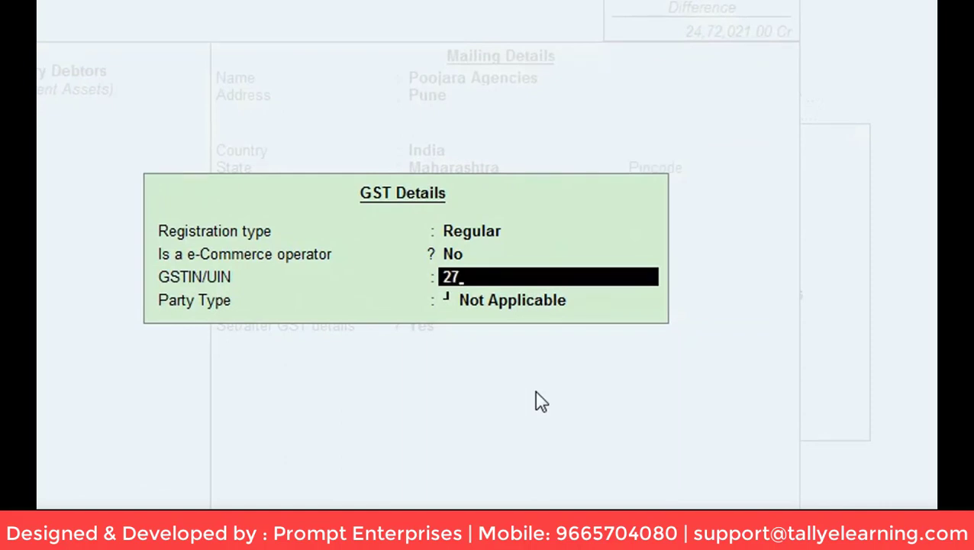
type("RAJA")
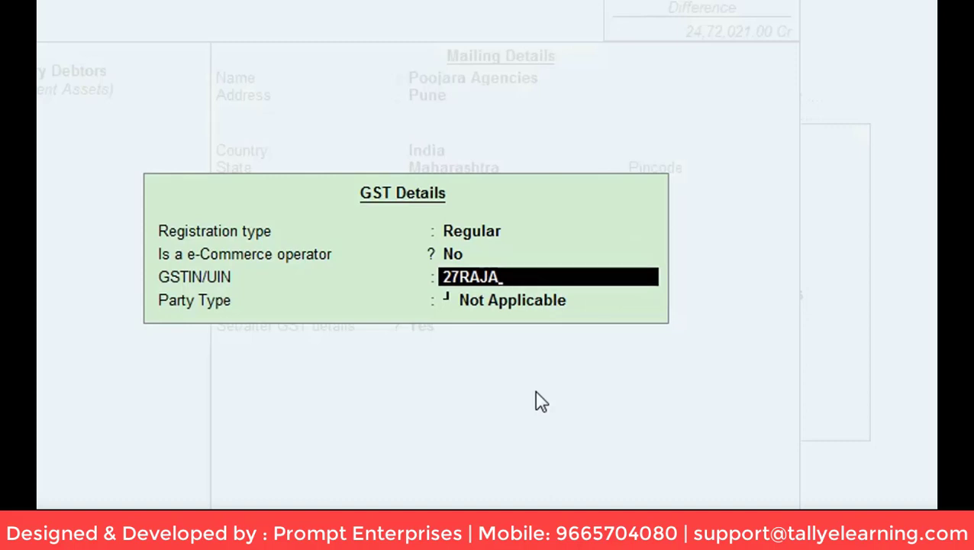
type("S9663A")
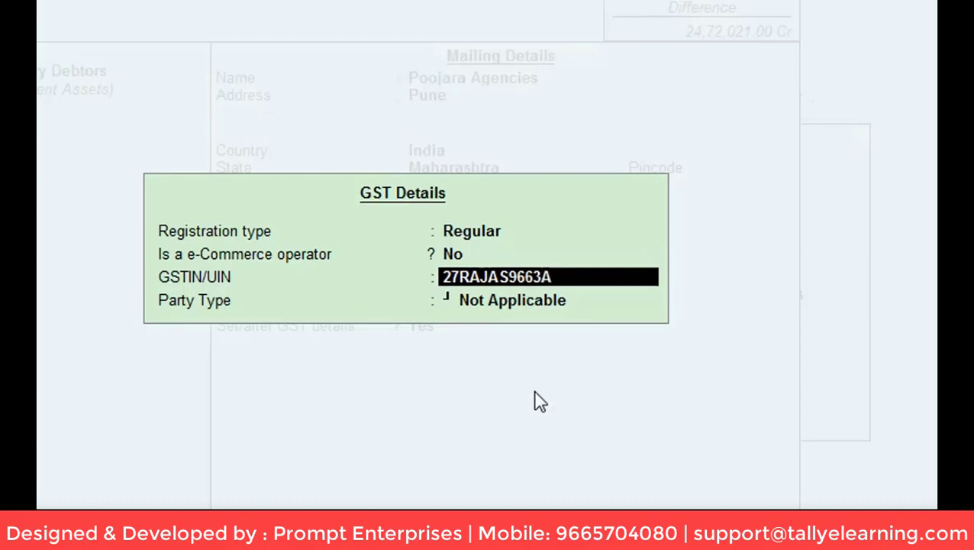
type("1ZC")
key("Return")
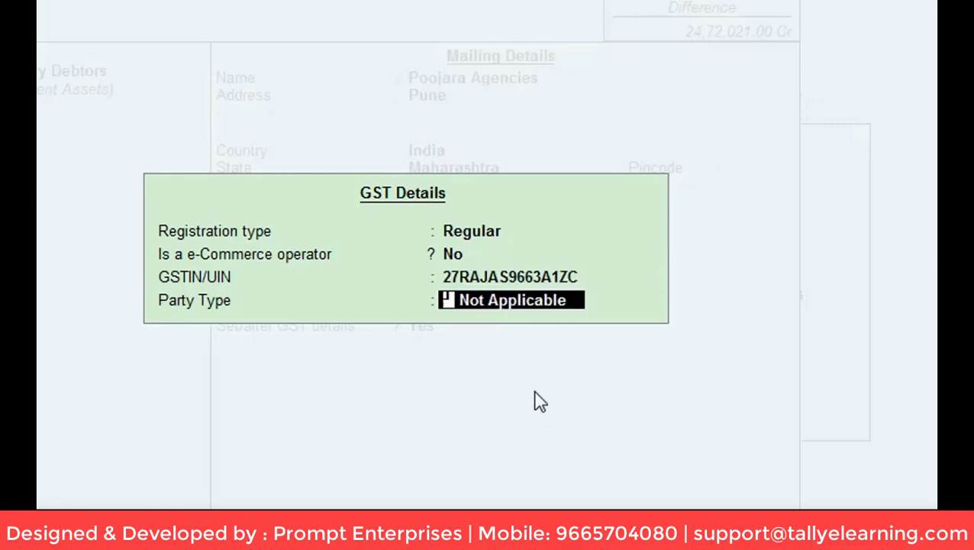
key("Return")
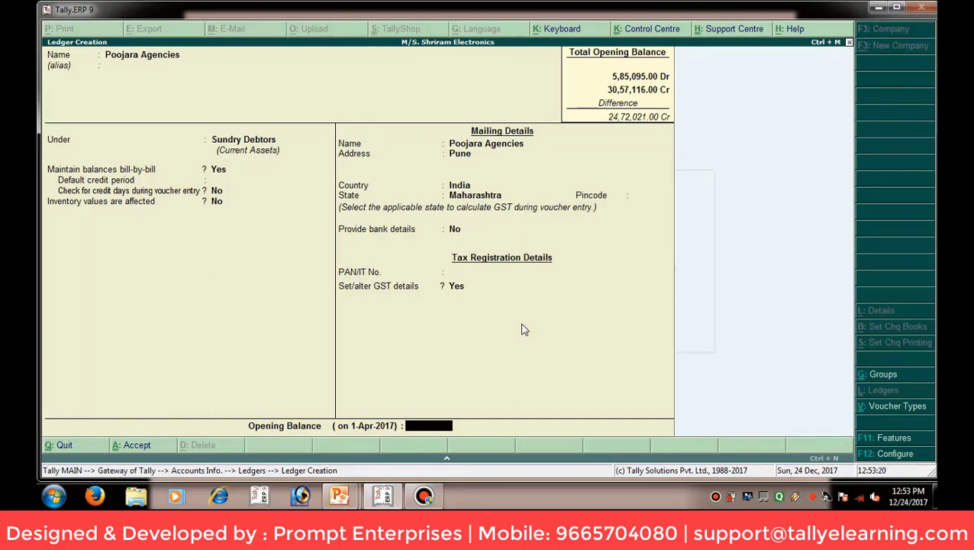
key("Return")
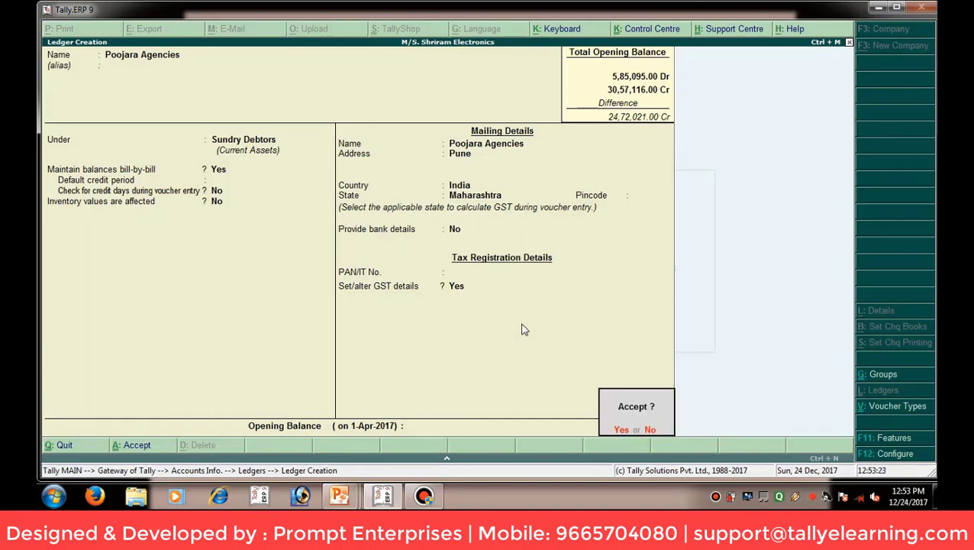
key("Return")
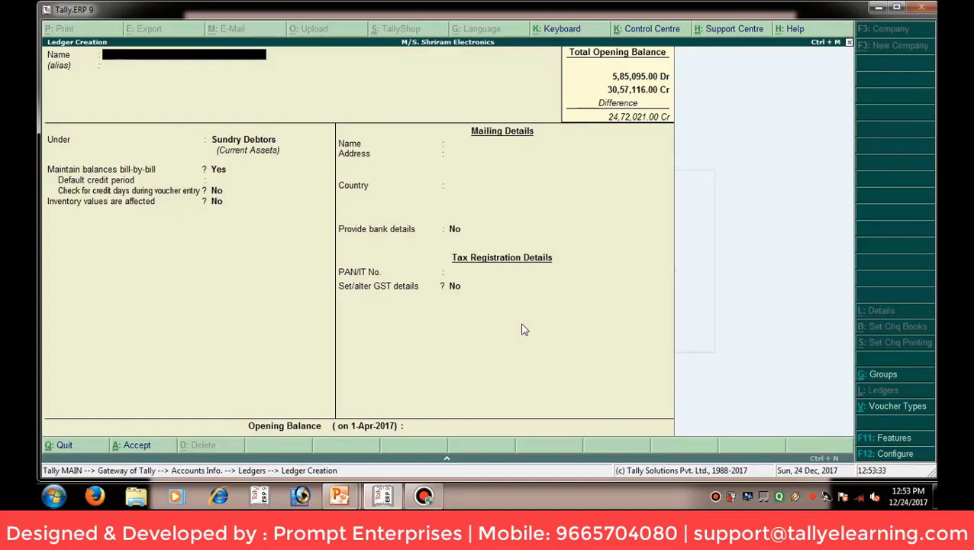
Start a ledger named Shraddha Electronics under Sundry Debtors, with bill-by-bill balances, no default credit period, no credit days check and inventory values unaffected
type("Shraddha Elect")
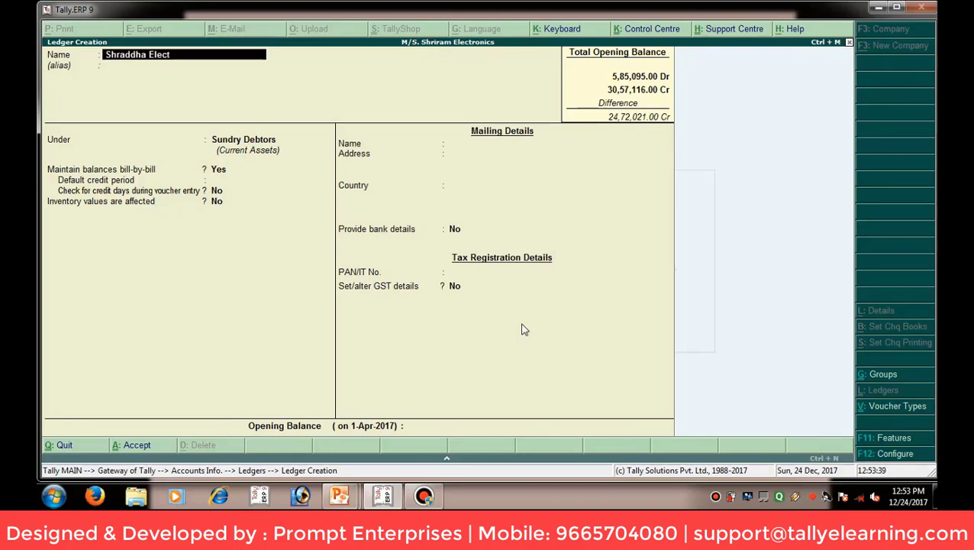
type("ronics")
key("Return")
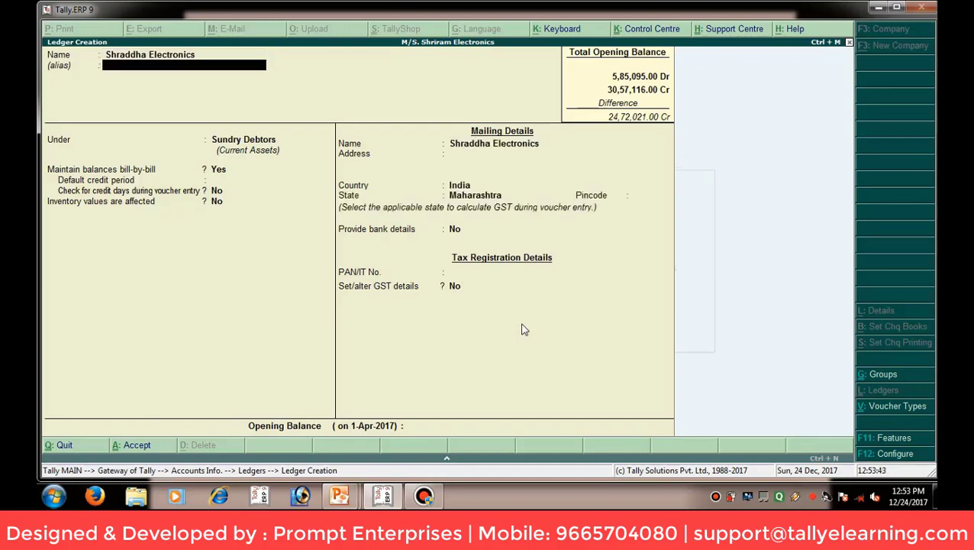
key("Return")
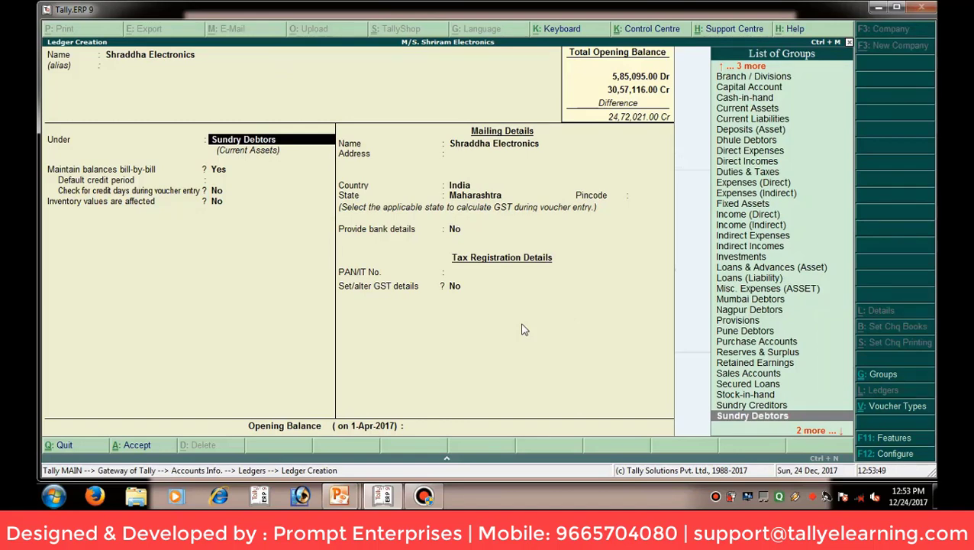
key("Return")
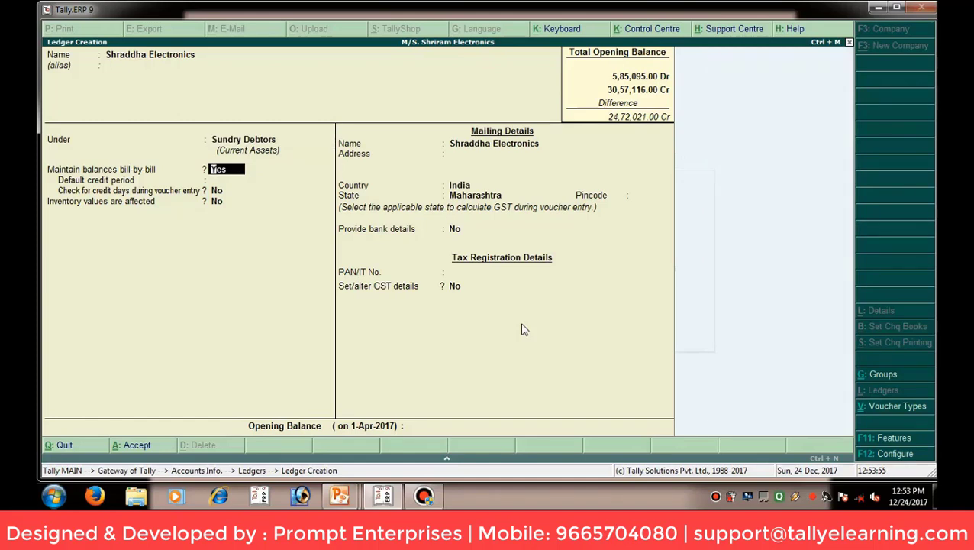
key("Return")
key("Return")
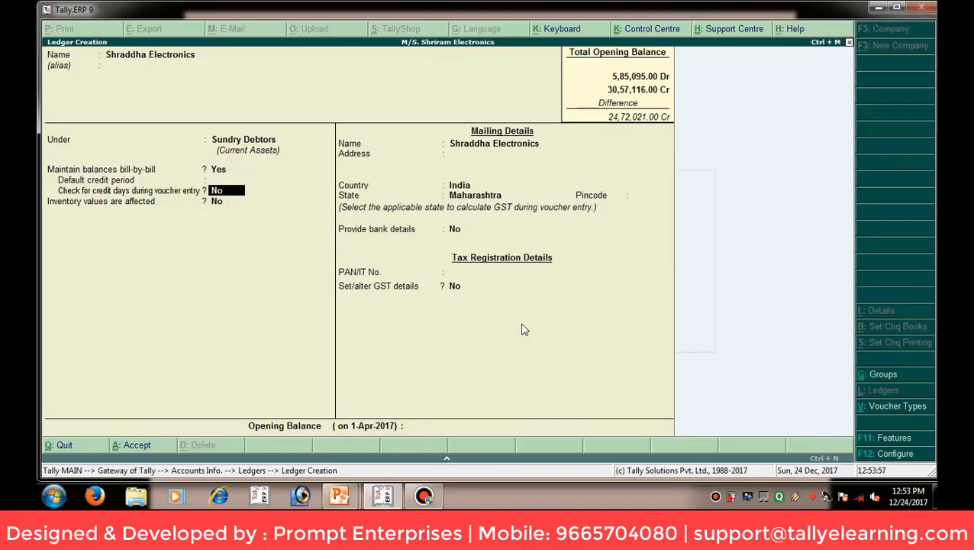
key("Return")
key("Return")
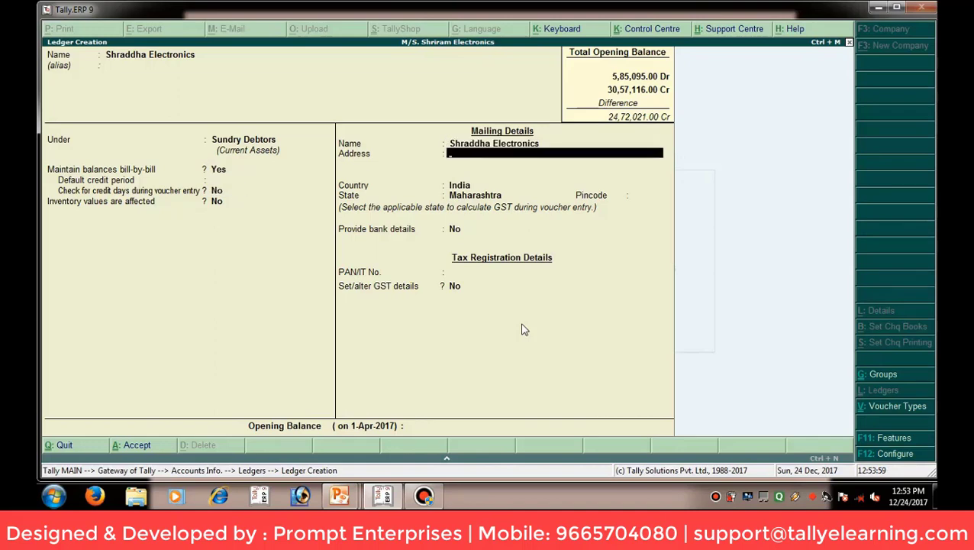
Fill in the mailing details of Shraddha Electronics with address Nashik, country India and state Maharashtra, without pincode or bank details
type("Nashik")
key("Return")
key("Return")
key("Return")
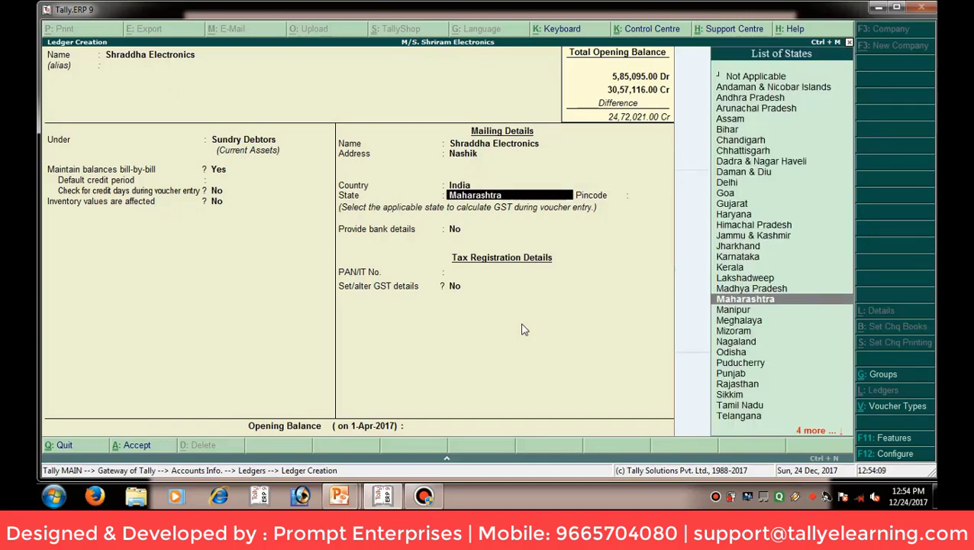
key("Return")
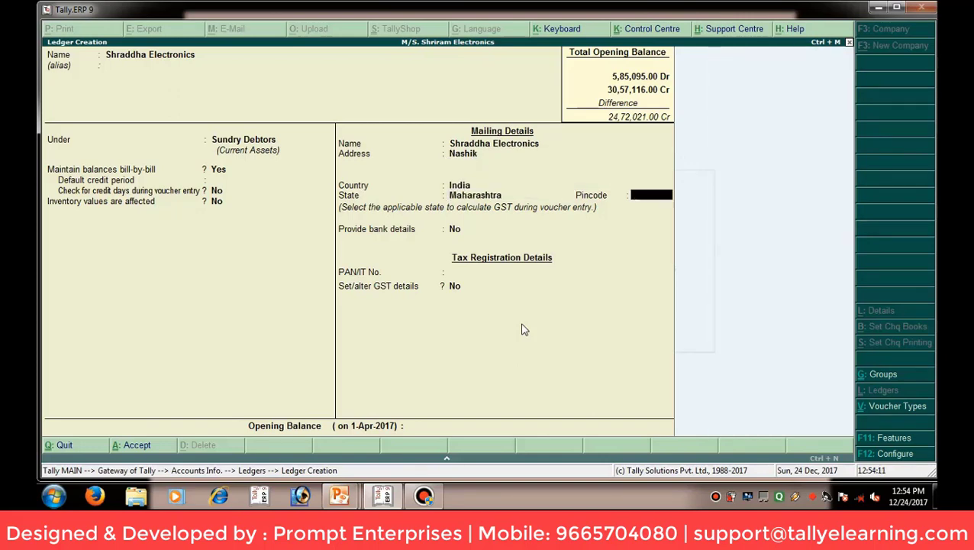
key("Return")
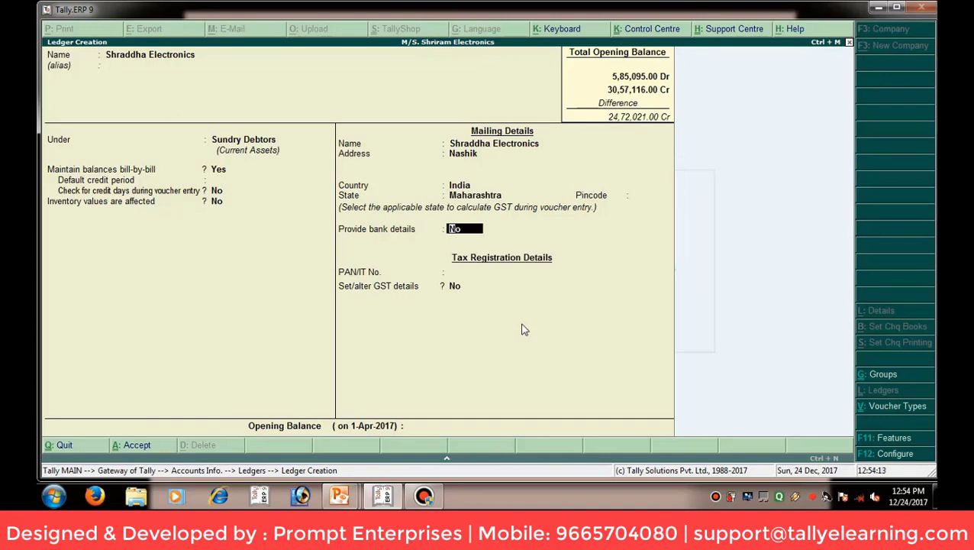
key("Return")
Leave the PAN blank and enable GST details for Shraddha Electronics with registration type Regular and e-Commerce operator set to No
key("Return")
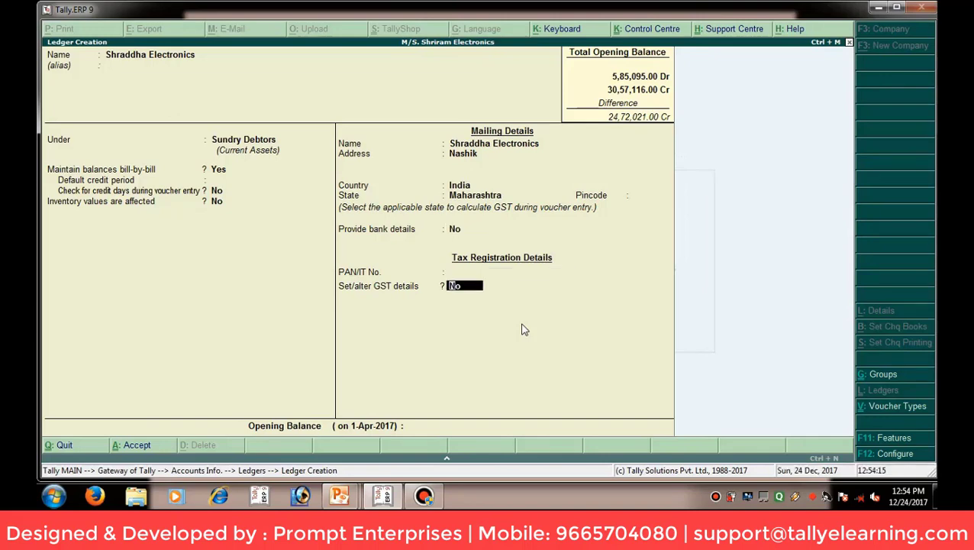
type("y")
key("Return")
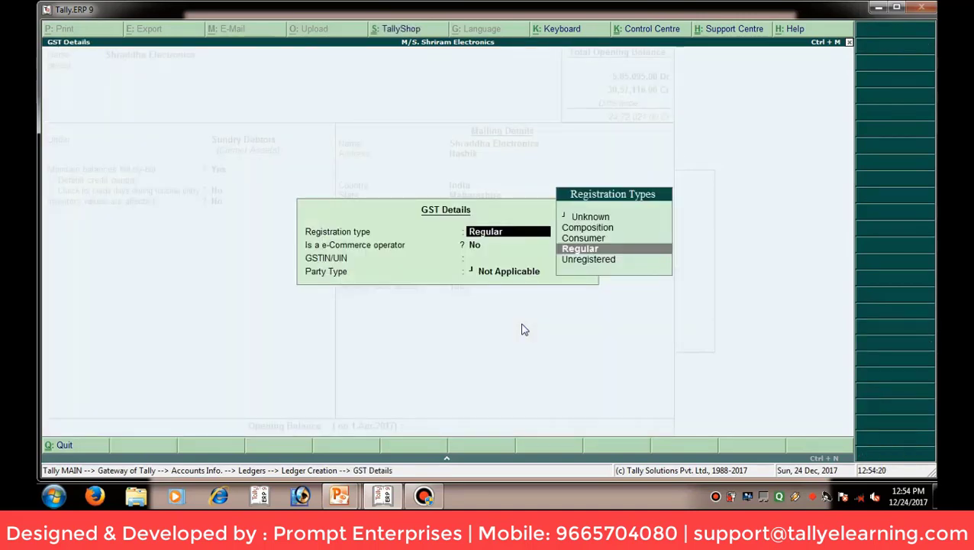
key("Return")
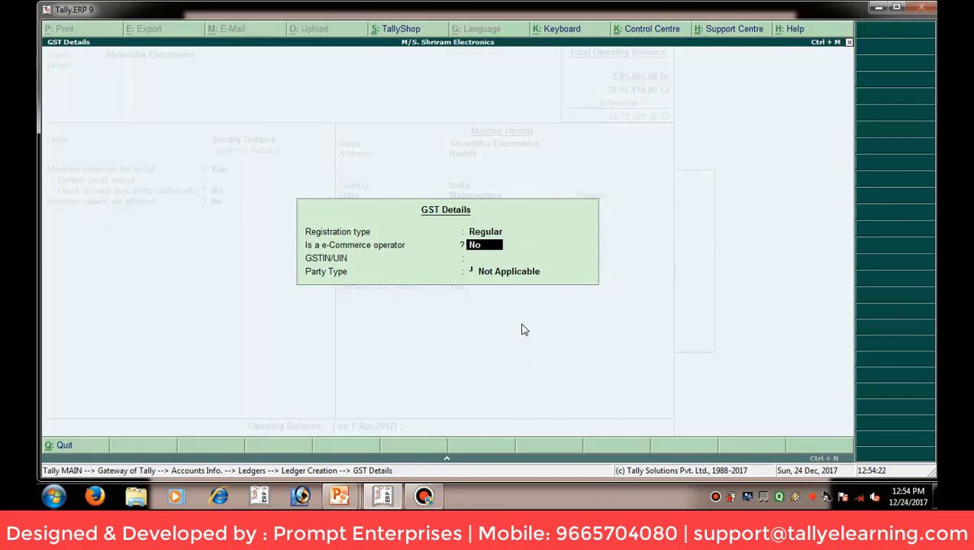
key("Return")
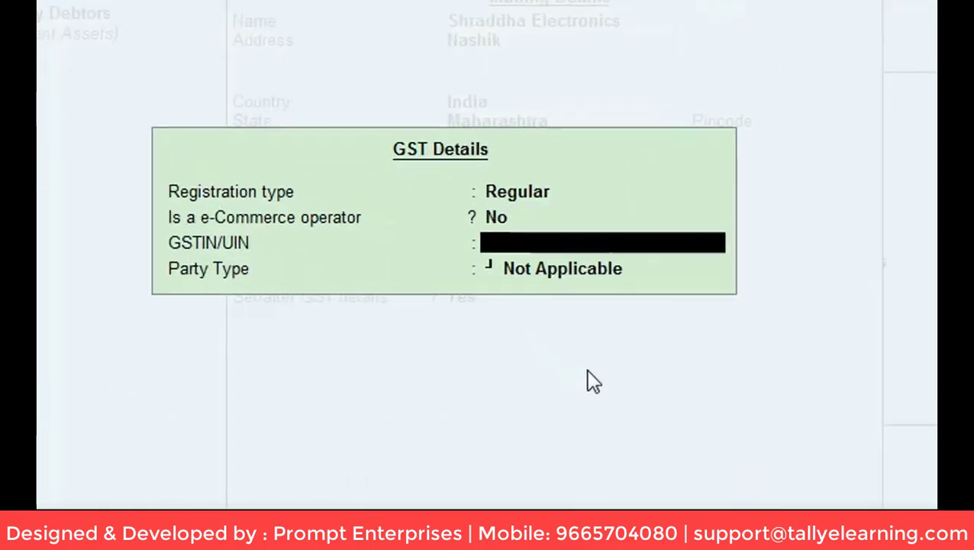
Enter the GSTIN/UIN of Shraddha Electronics with party type Not Applicable, and save the ledger without an opening balance
type("2")
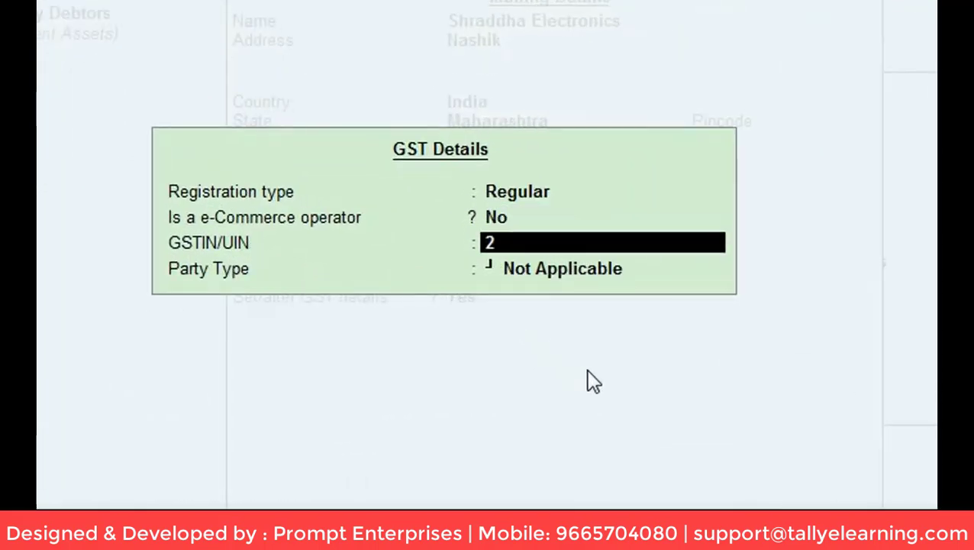
type("7TYS")
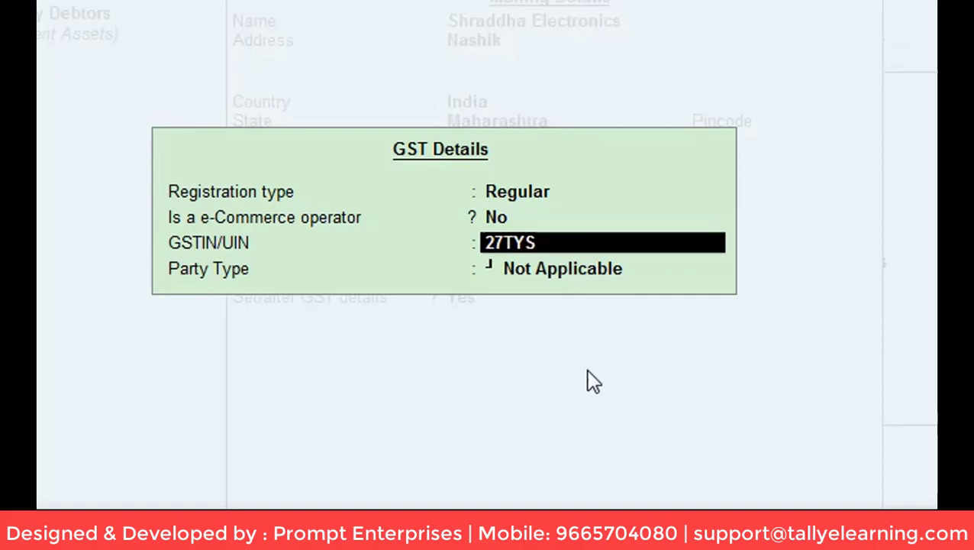
type("M")
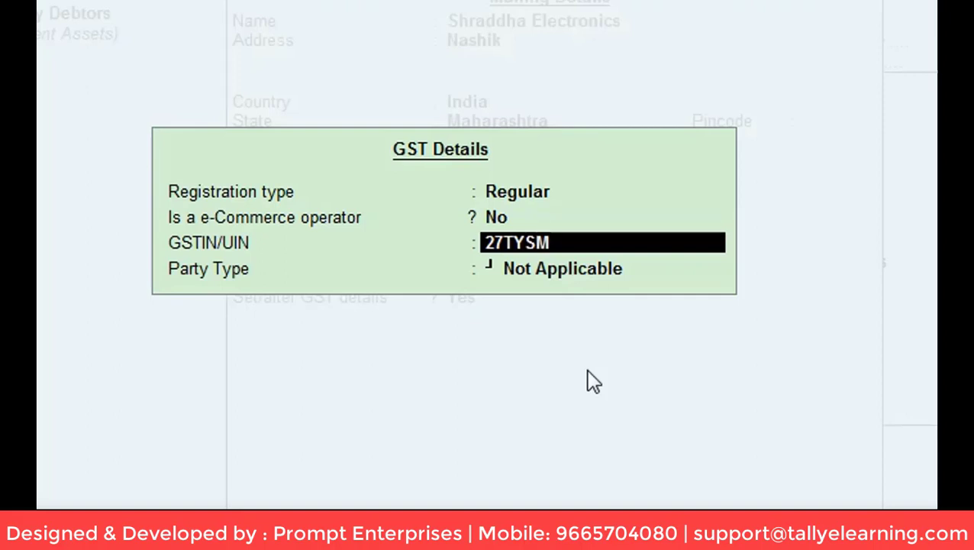
type("U9990")
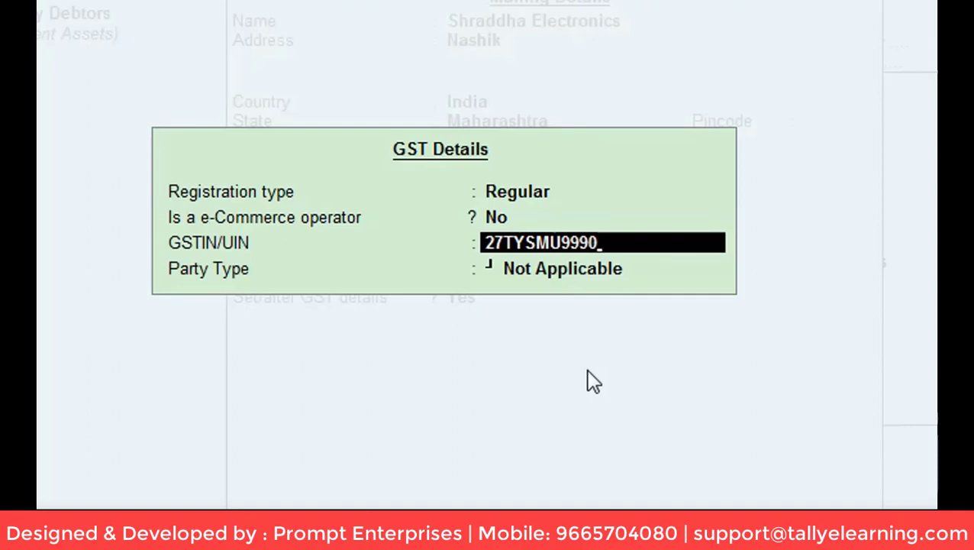
type("P1ZK")
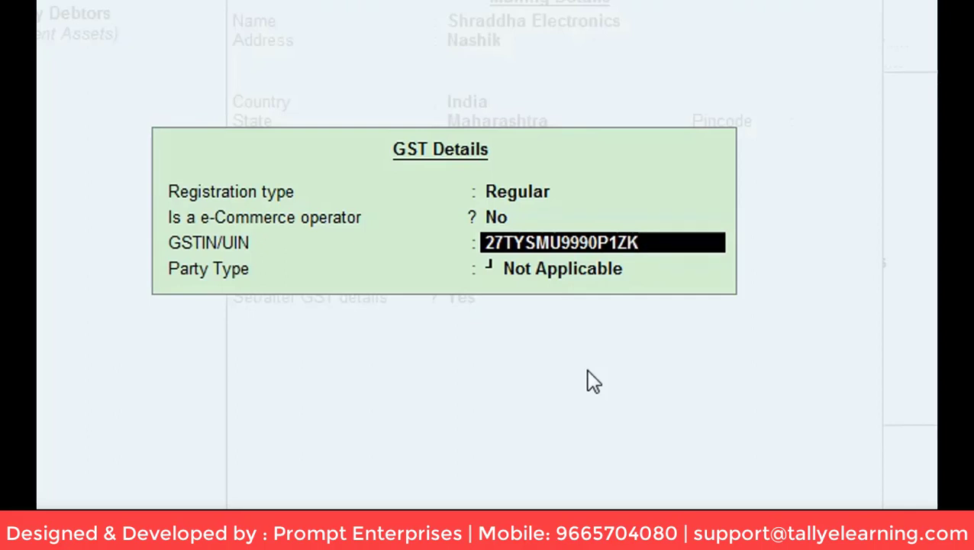
key("Return")
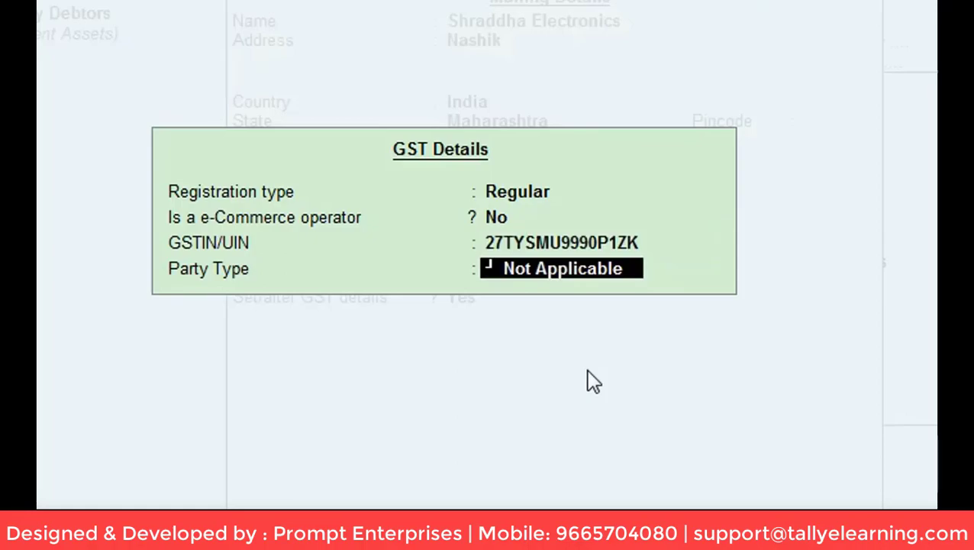
key("Return")
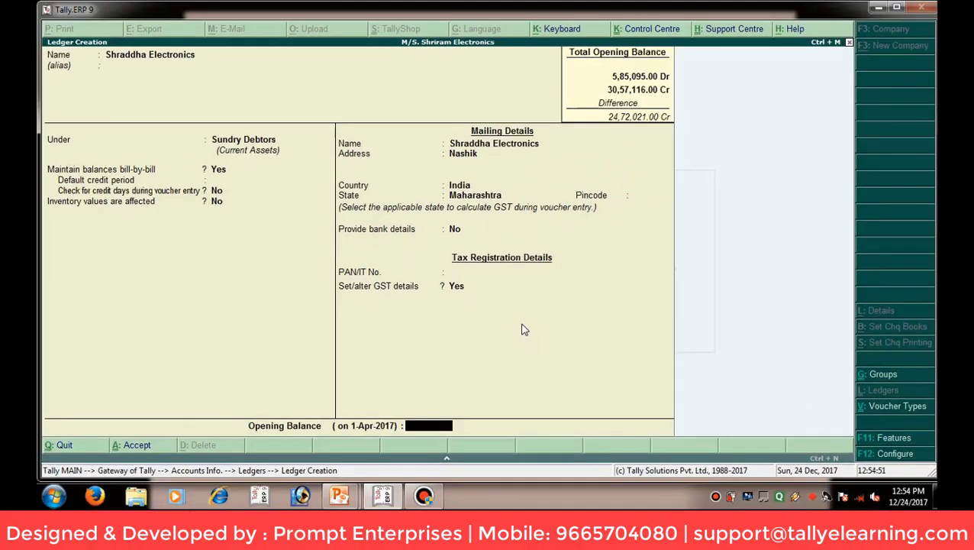
key("Return")
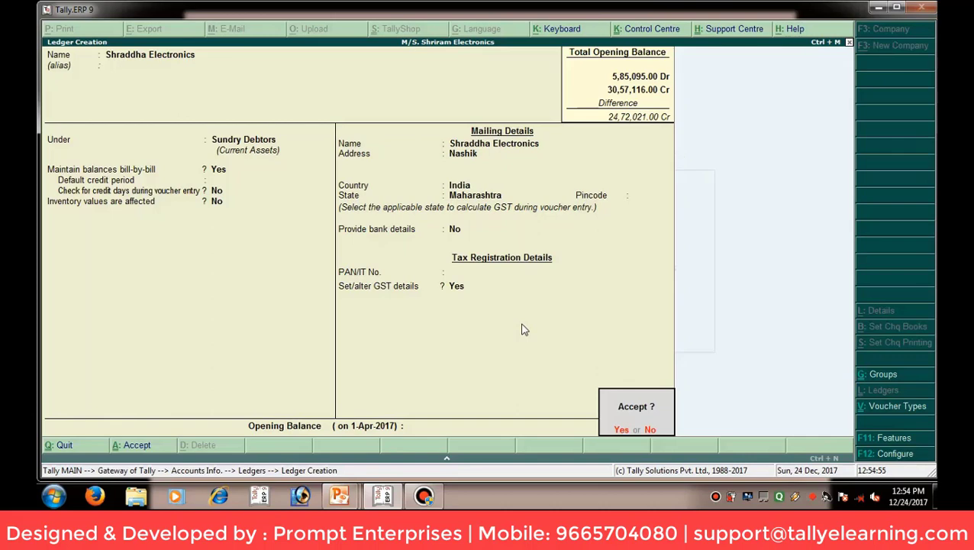
key("Return")
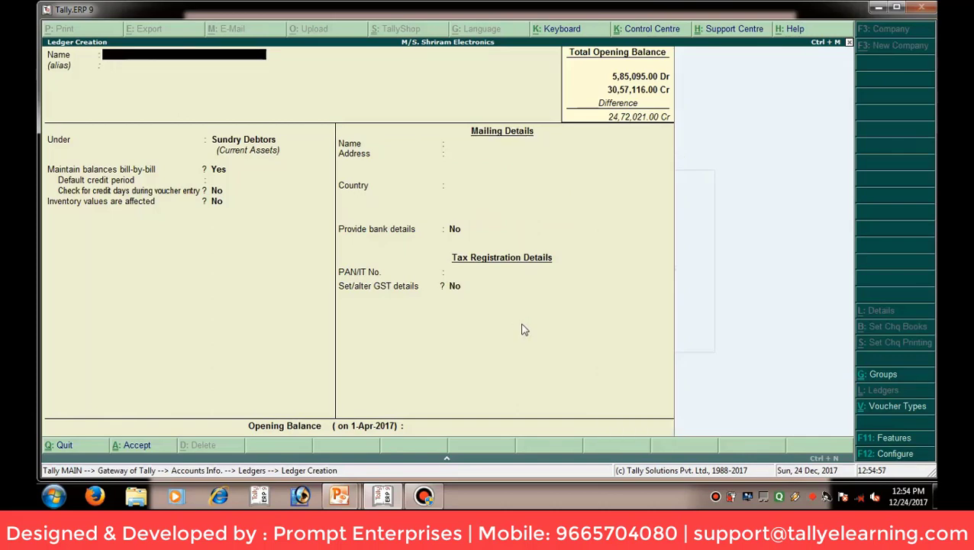